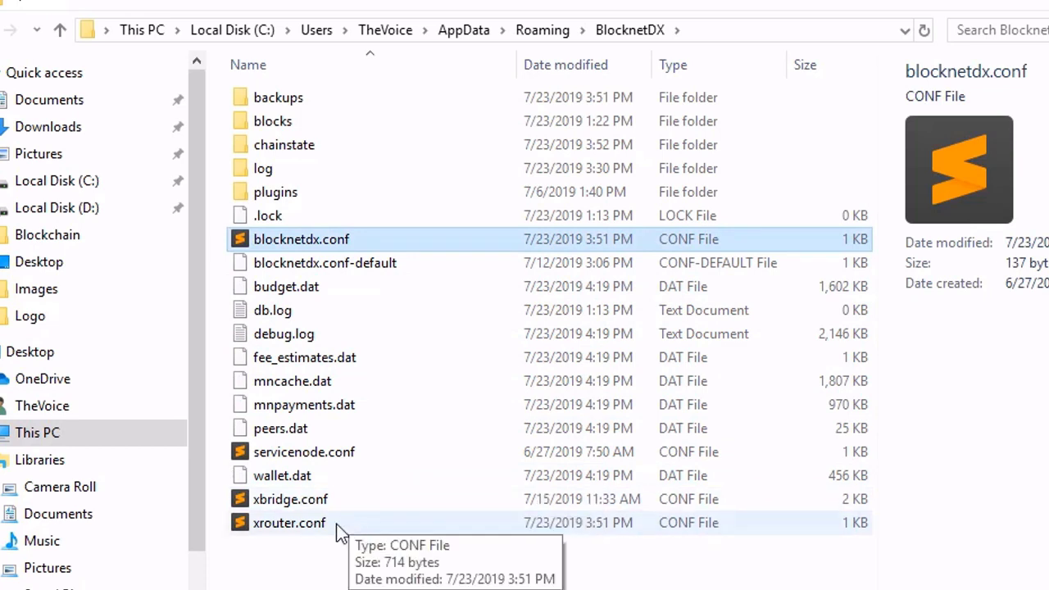
# - Open blocknetdx.conf from the BlocknetDX folder, add the line xrouter=1 at the end, and save the file
pyautogui.click(338, 524)
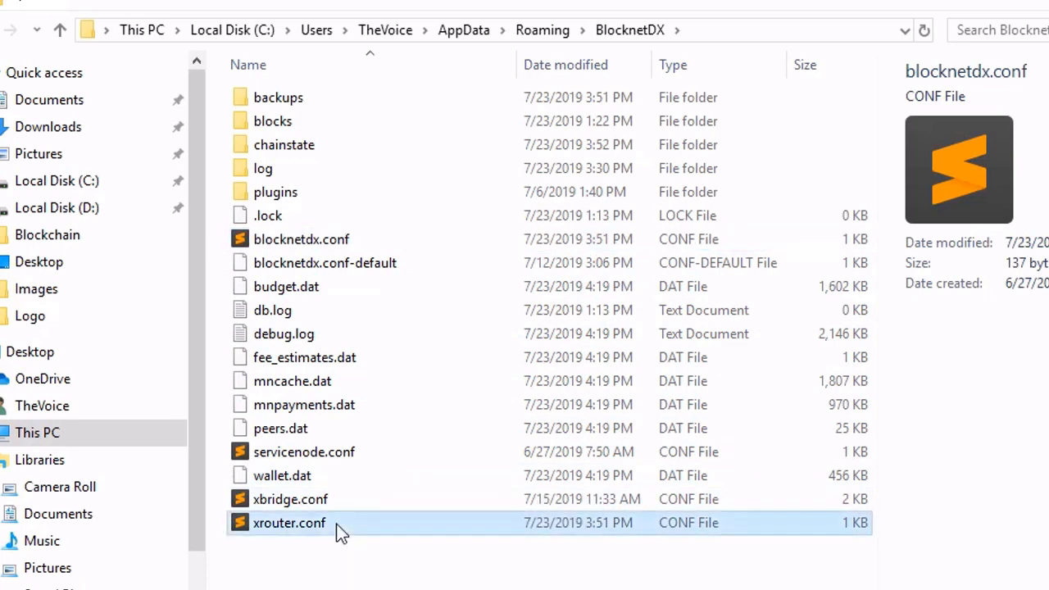
pyautogui.doubleClick(338, 246)
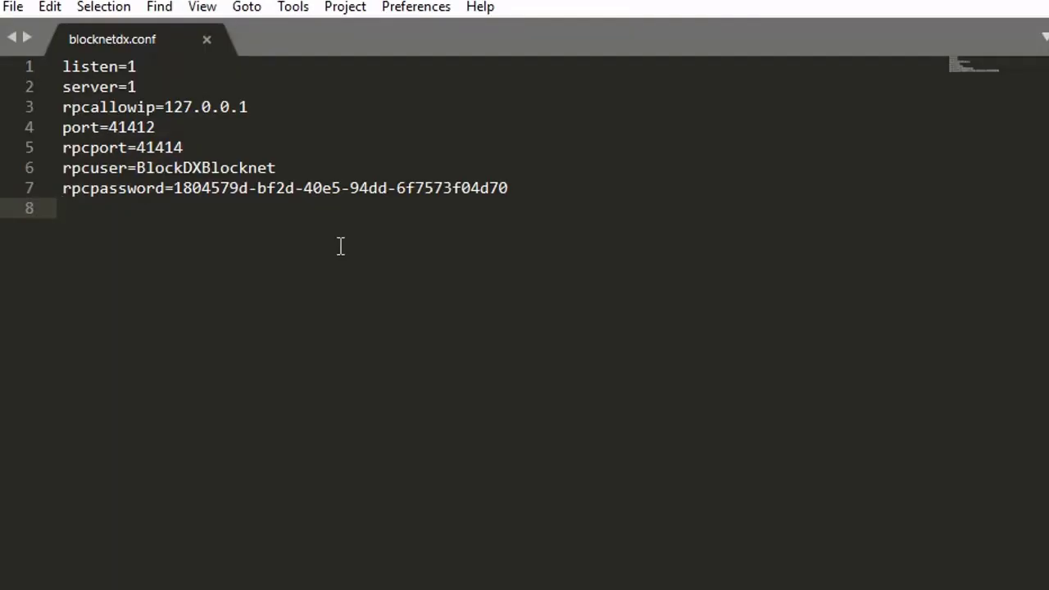
pyautogui.write('x')
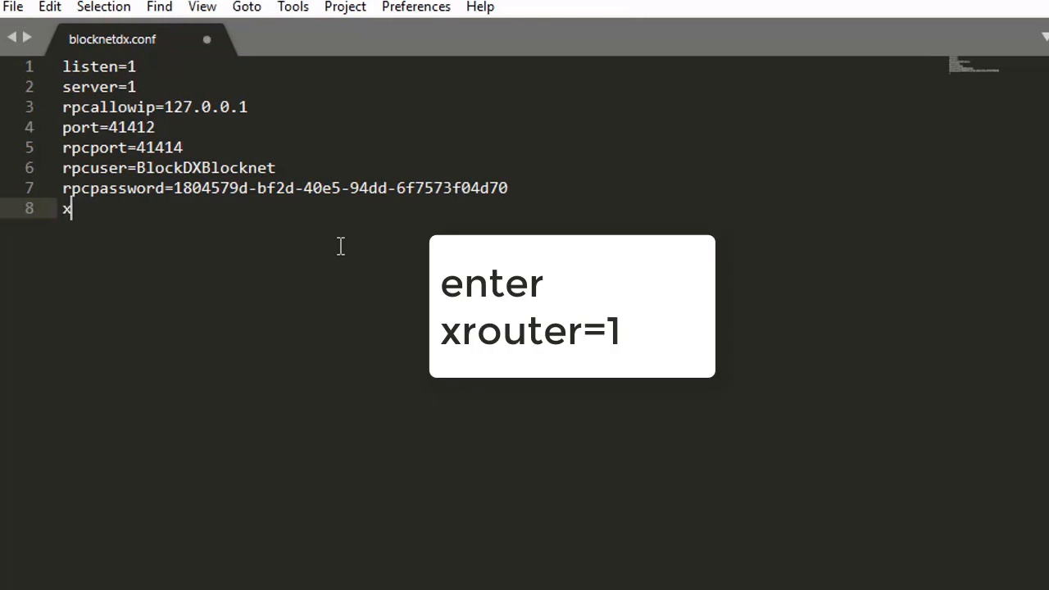
pyautogui.write('router=')
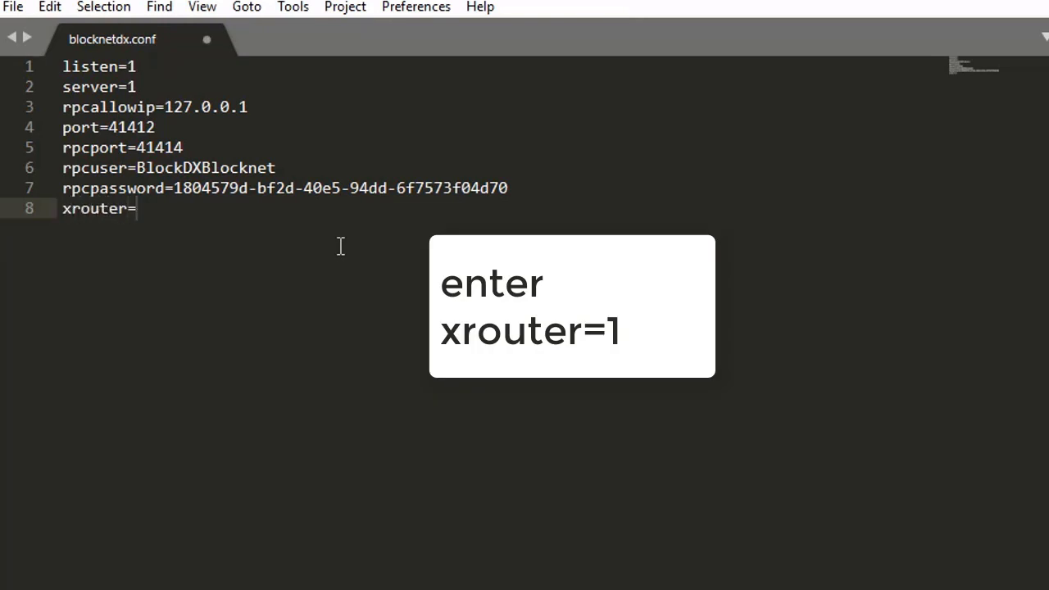
pyautogui.write('1')
pyautogui.hotkey('ctrl', 's')
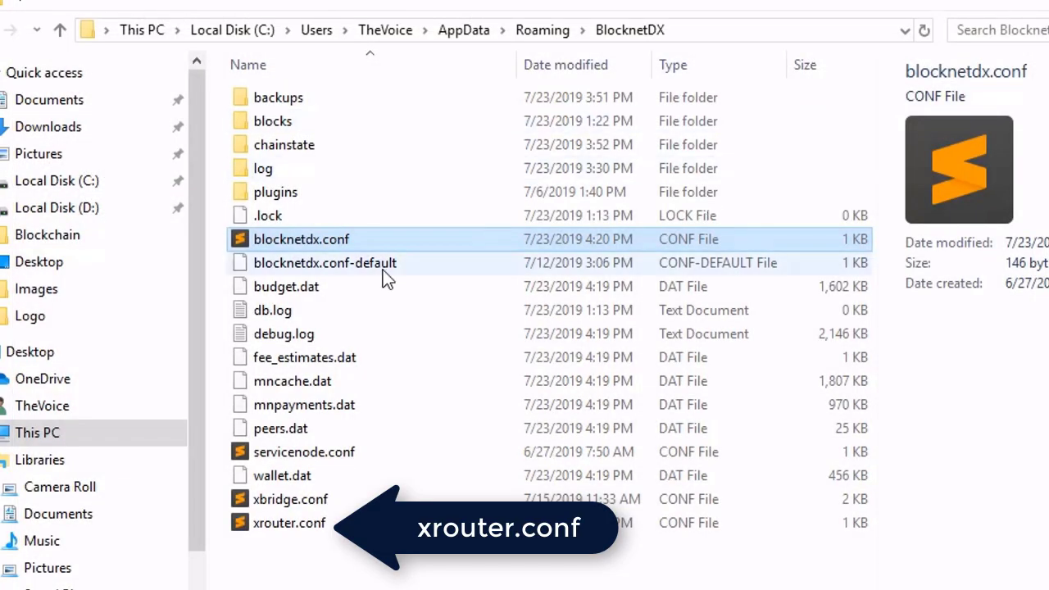
# - Open xrouter.conf and append an [xrs::SCrenterupload] section with timeout=300 at the end of the file
pyautogui.doubleClick(287, 523)
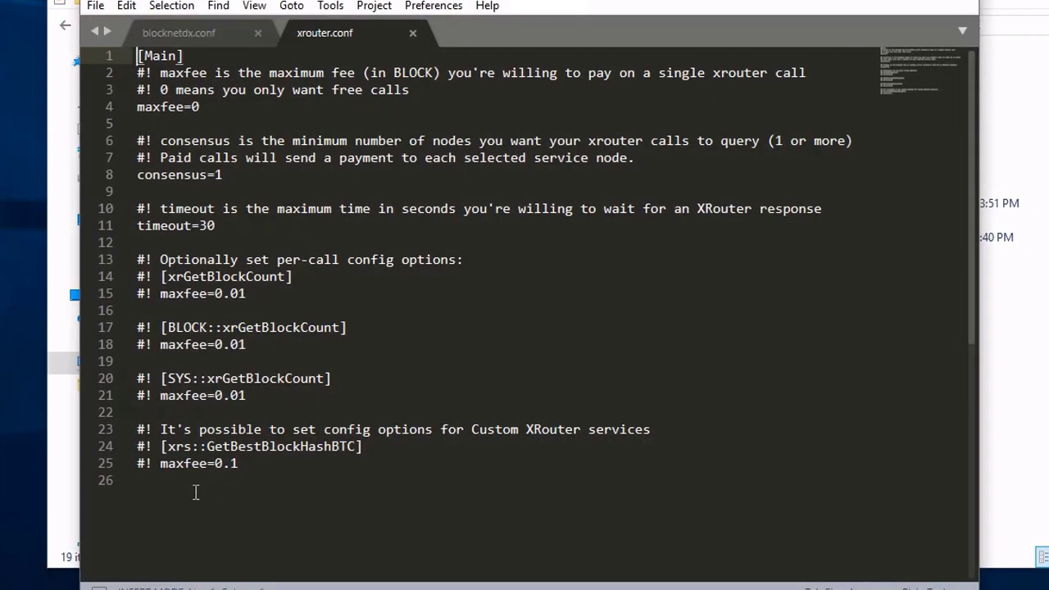
pyautogui.click(182, 499)
pyautogui.write('[xrs')
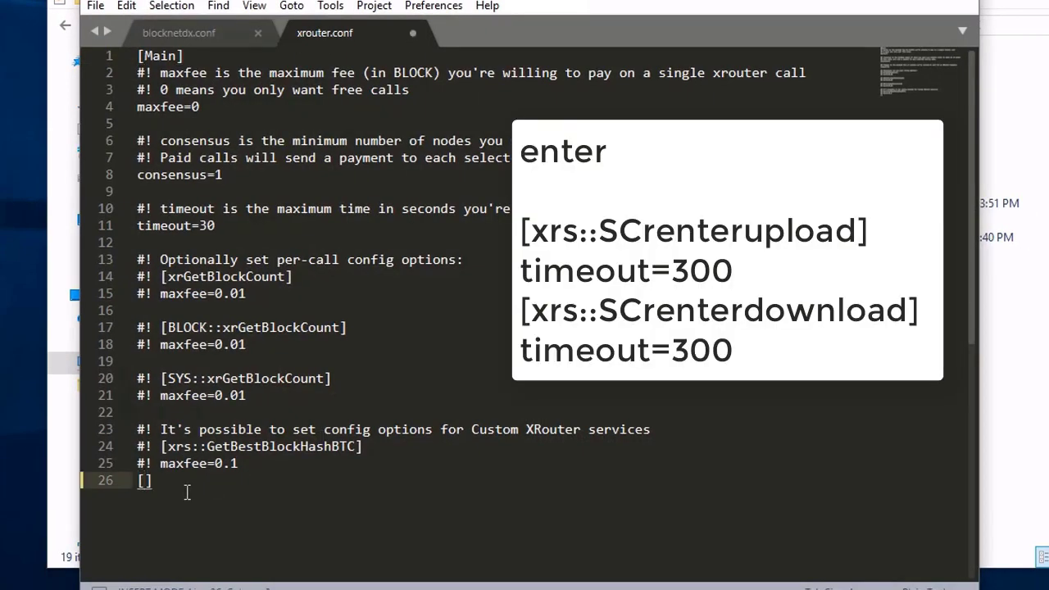
pyautogui.write('::SCrenterupload')
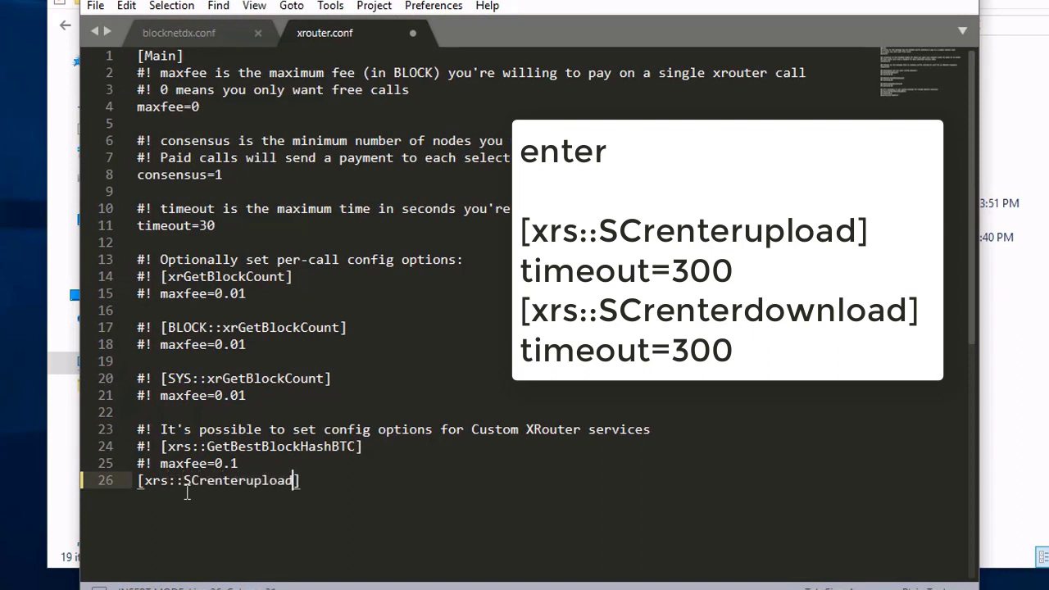
pyautogui.press('Return')
pyautogui.write('time')
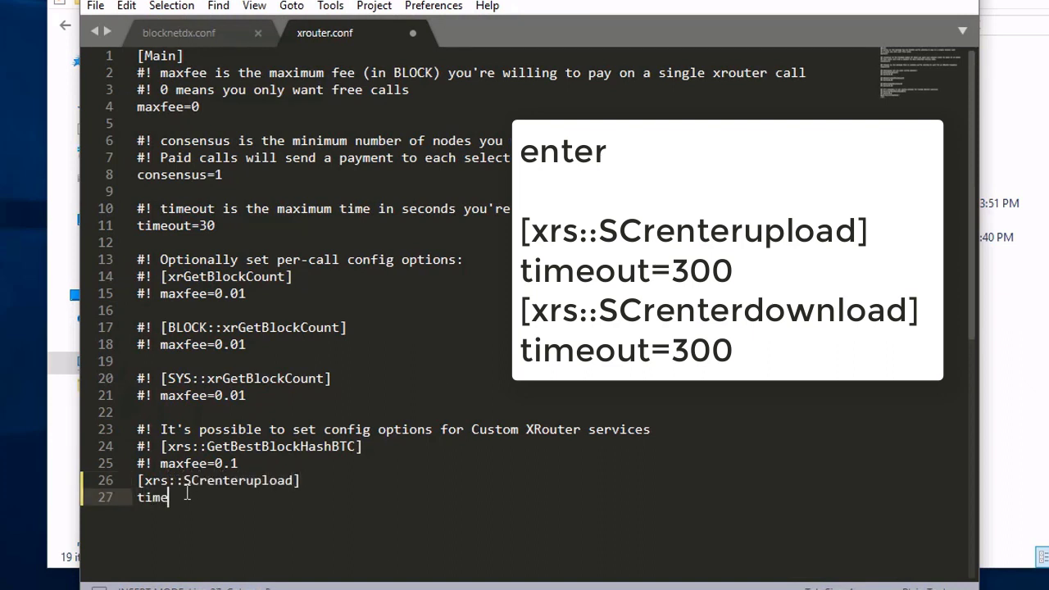
pyautogui.write('out=300')
pyautogui.press('Return')
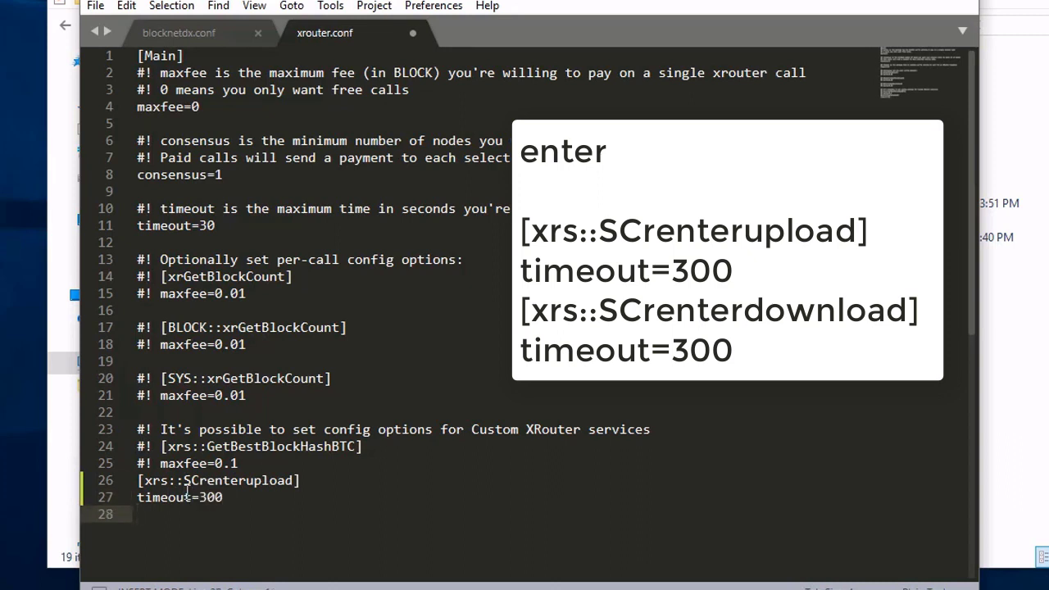
# - Add an [xrs::SCrenterdownload] section with timeout=300 below the upload section, and close both configuration files
pyautogui.write('[xrs::SCrenterdownload]')
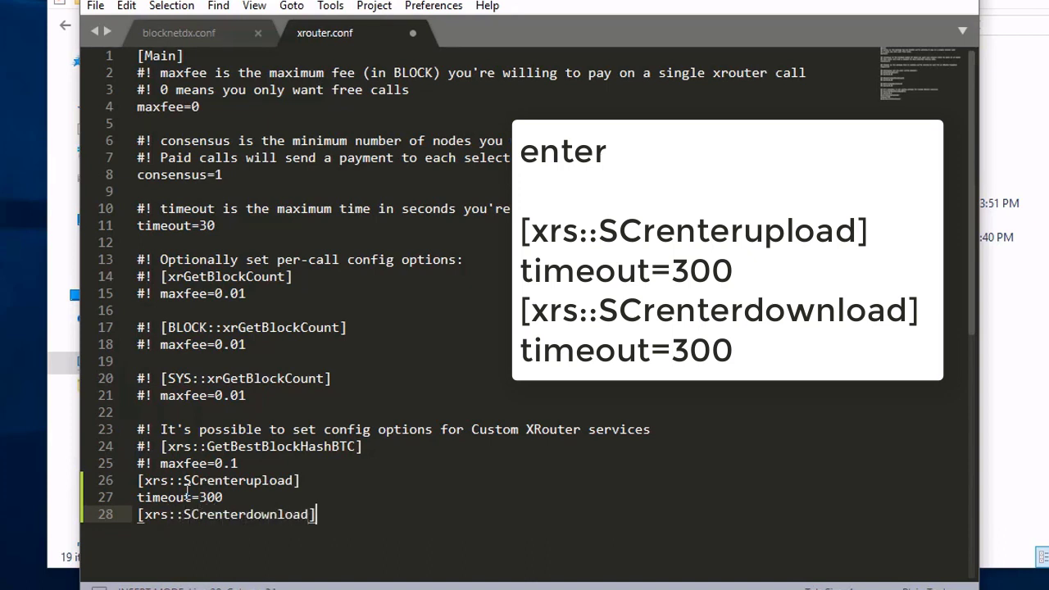
pyautogui.press('Return')
pyautogui.write('timeout=3')
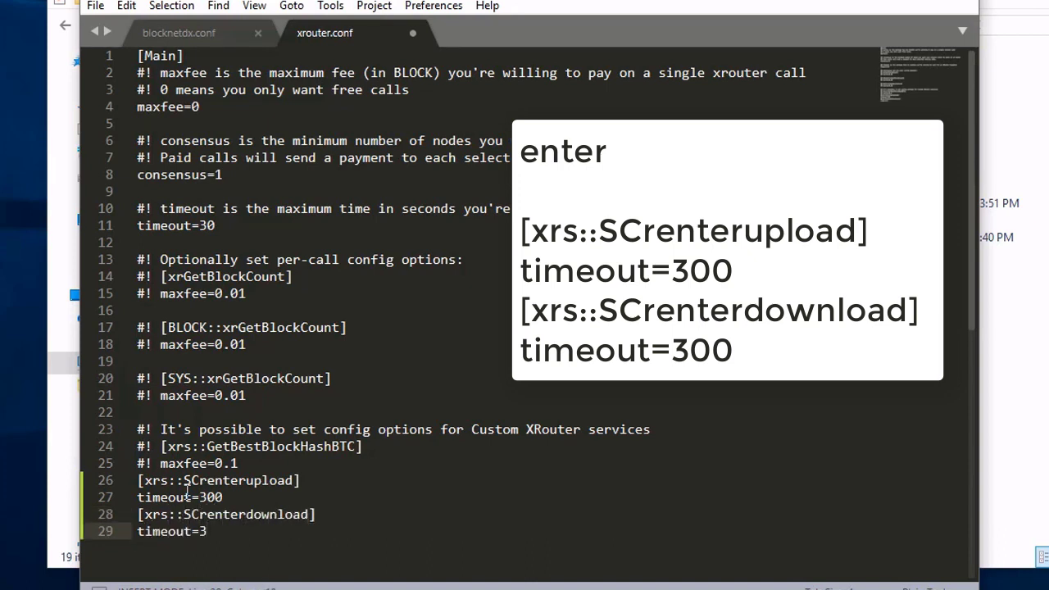
pyautogui.write('00')
pyautogui.click(412, 33)
pyautogui.click(259, 32)
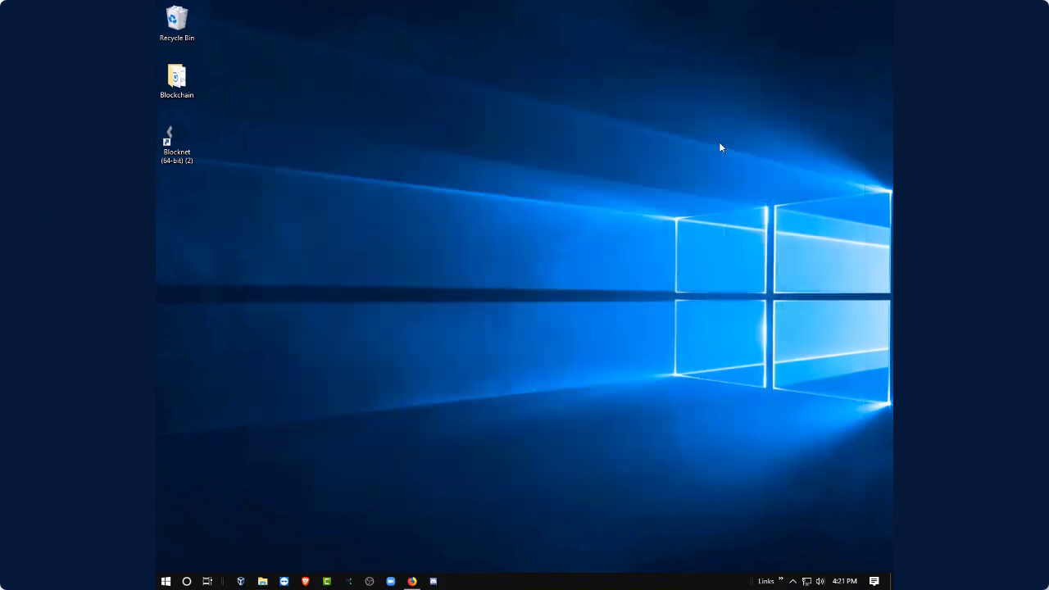
# - Launch the Blocknet wallet from the desktop and highlight the xrs::SC service entries in the Debug Console output
pyautogui.click(178, 138)
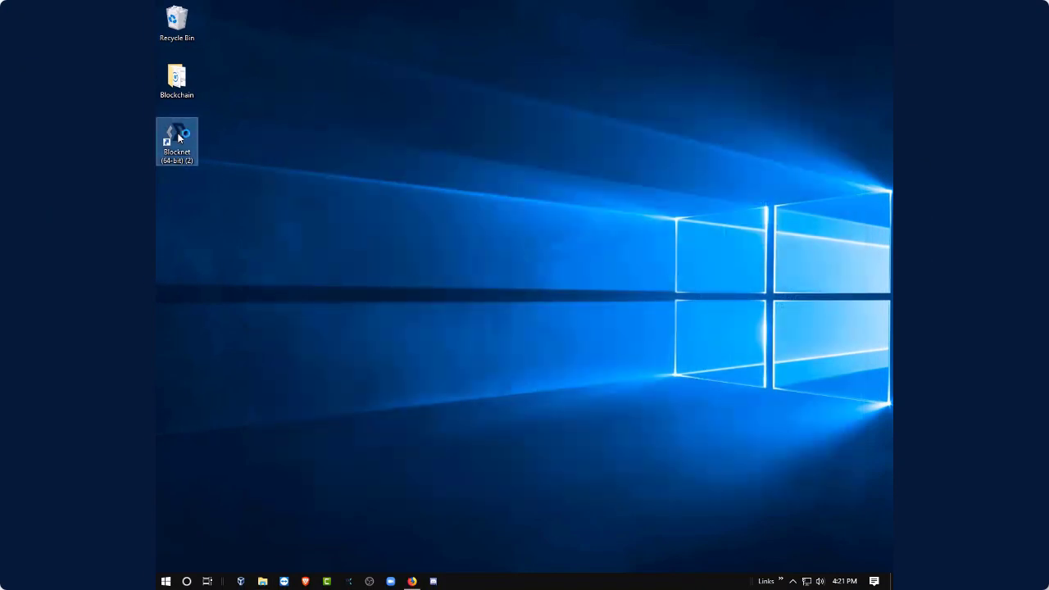
pyautogui.doubleClick(178, 138)
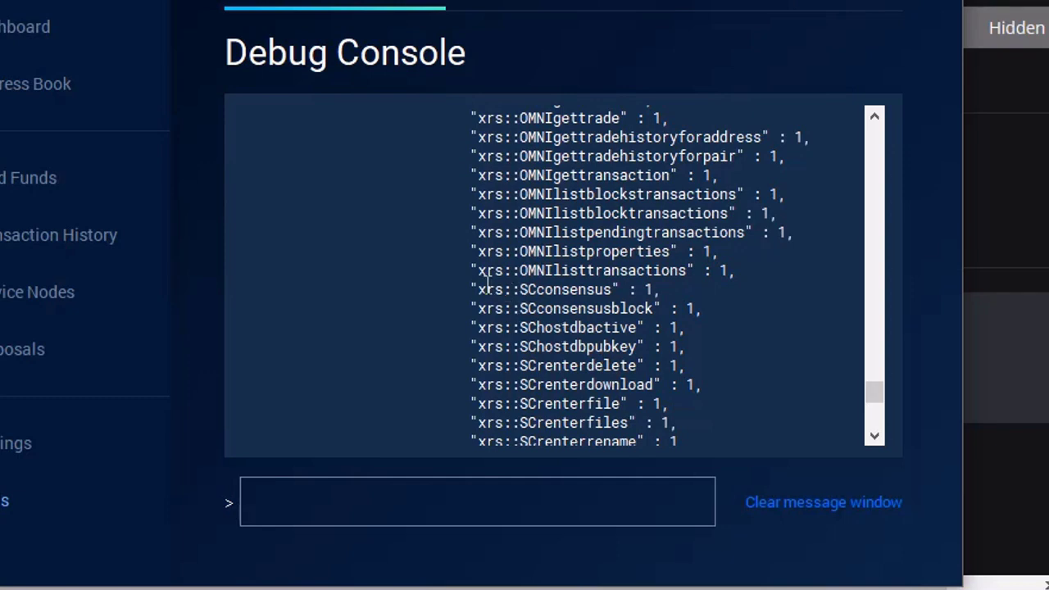
pyautogui.moveTo(464, 289); pyautogui.dragTo(673, 389)
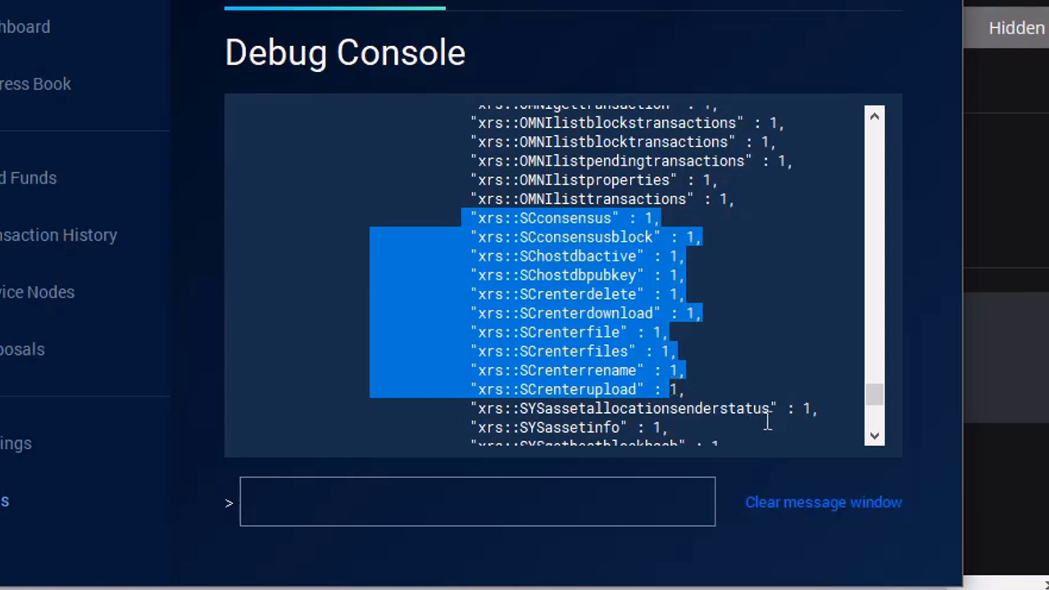
# - Run the command xrService SCconsensus in the Debug Console
pyautogui.click(425, 516)
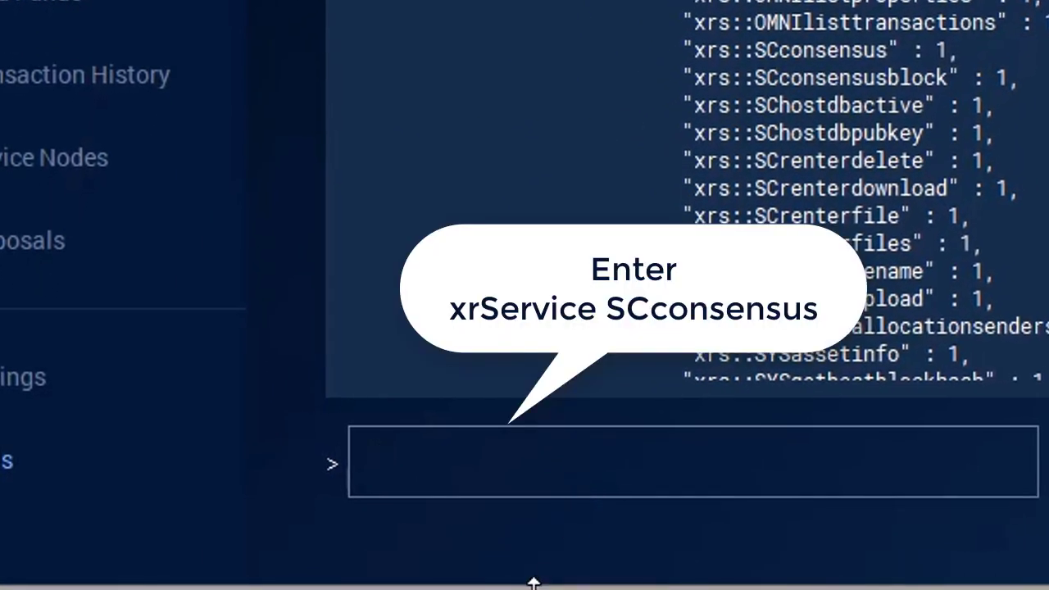
pyautogui.write('xrSer')
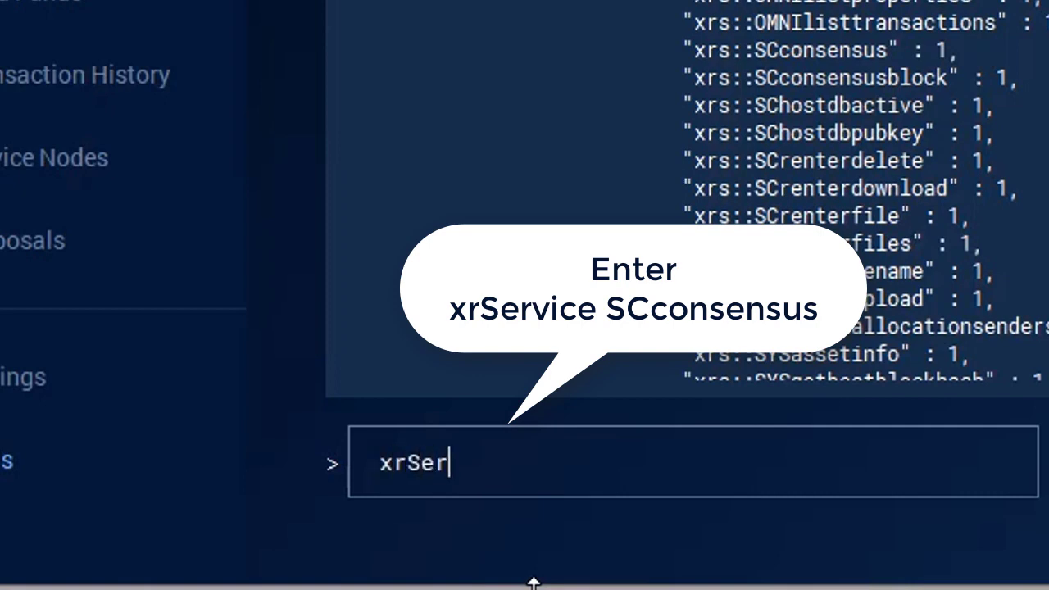
pyautogui.write('vice')
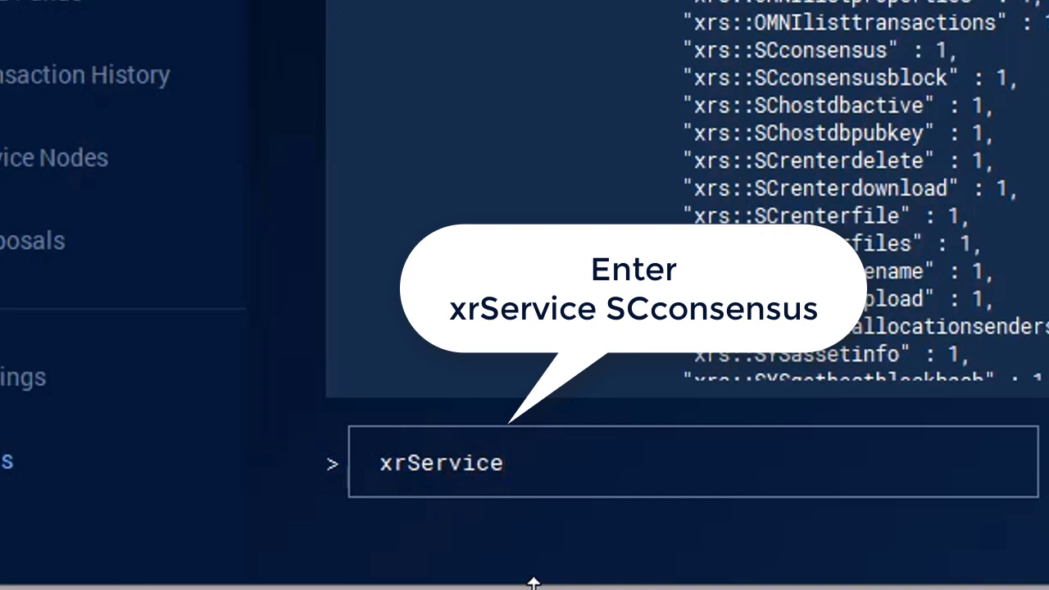
pyautogui.write(' SCco')
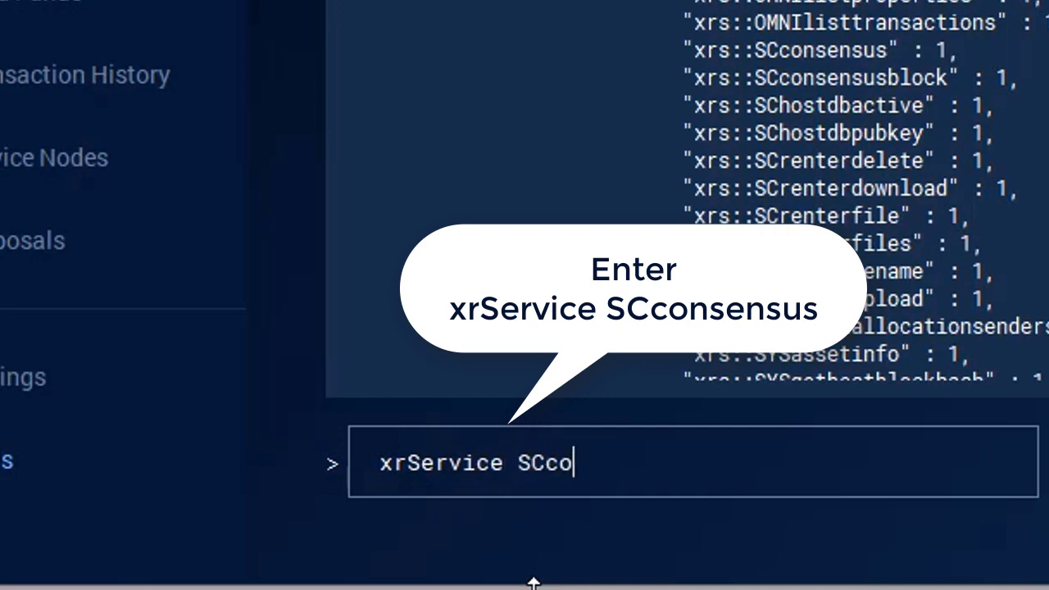
pyautogui.write('nsens')
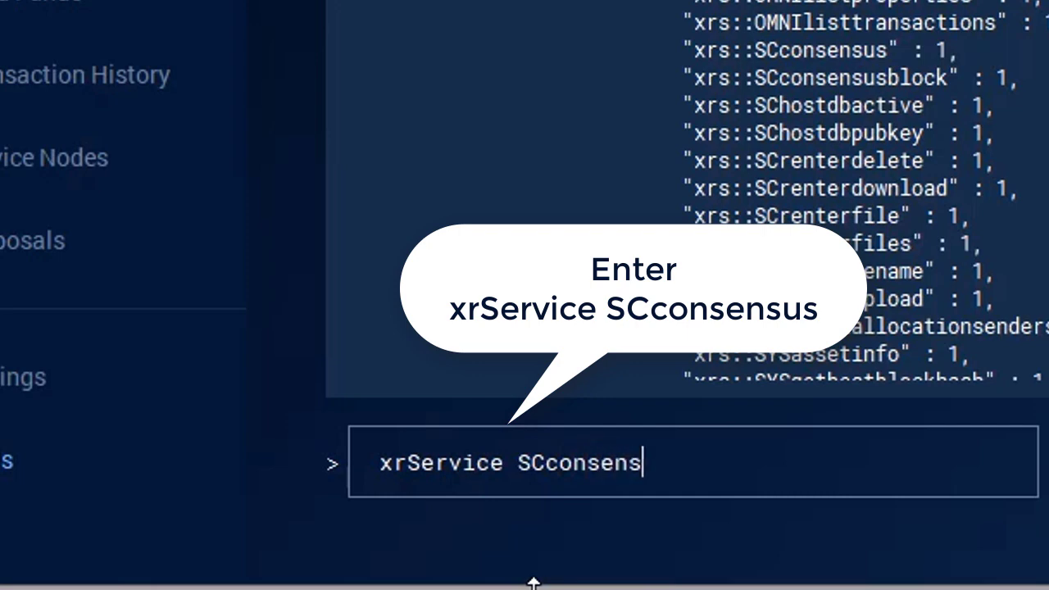
pyautogui.write('us')
pyautogui.press('Return')
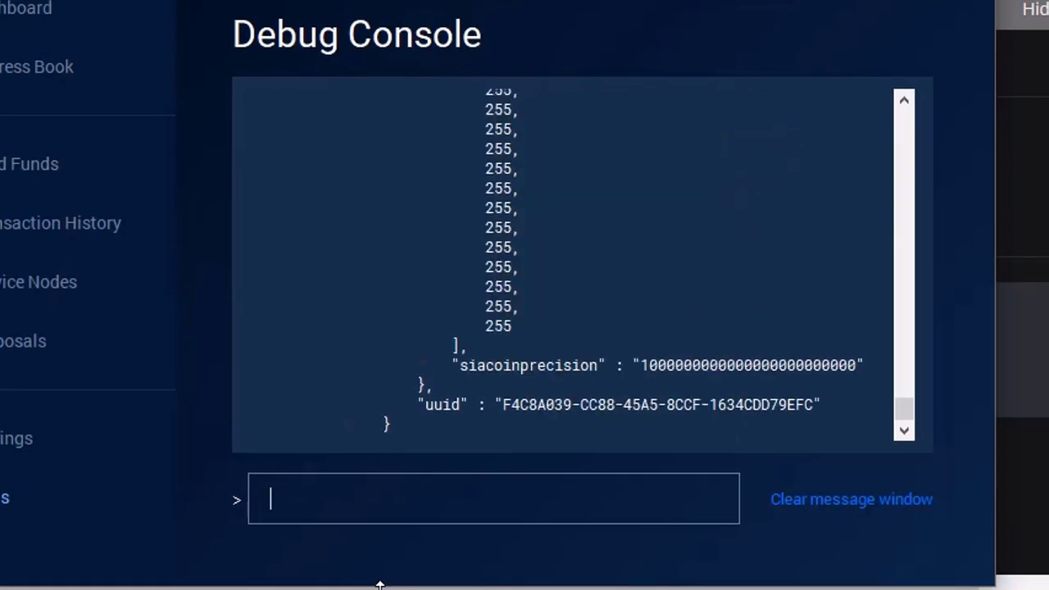
# - Find the start of the SCconsensus reply in the console output and examine its synced and height values
pyautogui.moveTo(902, 411); pyautogui.dragTo(872, 346)
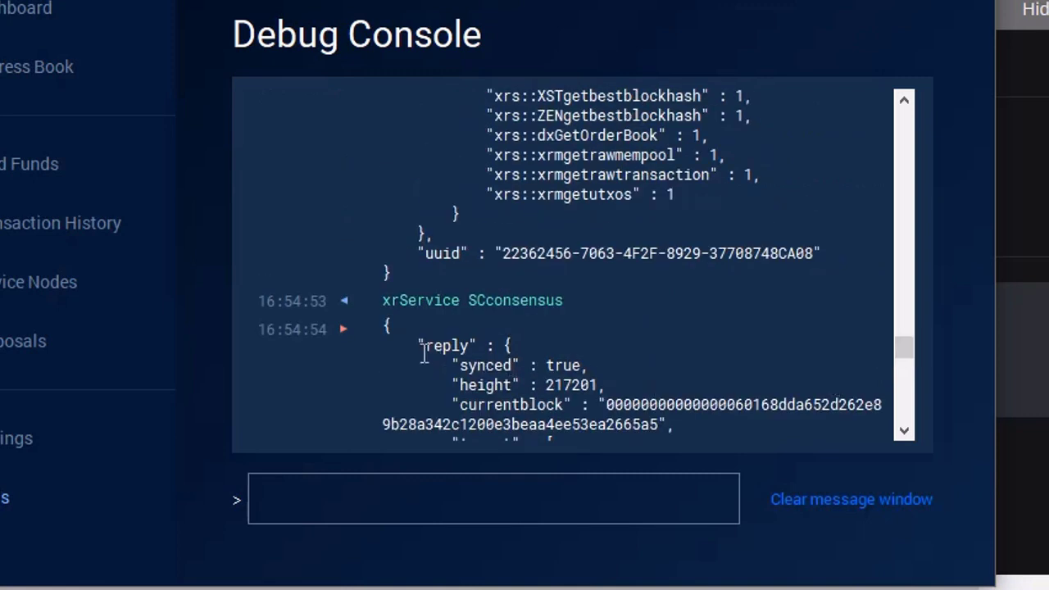
pyautogui.moveTo(417, 345); pyautogui.dragTo(606, 384)
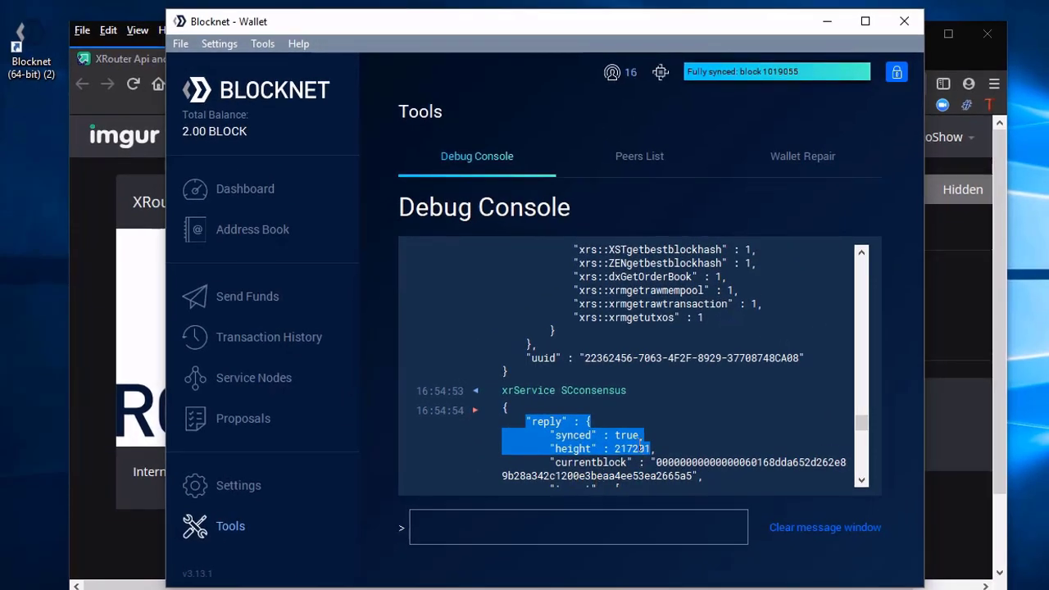
pyautogui.click(641, 443)
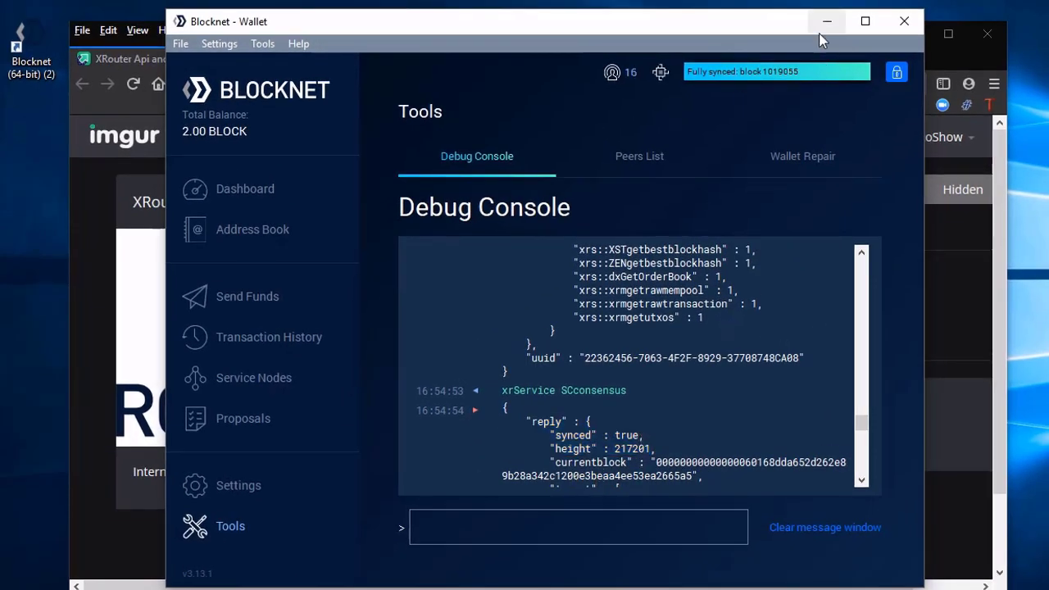
# - Switch to the Firefox browser and open explore.sia.tech in a new tab
pyautogui.hotkey('alt', 'Tab')
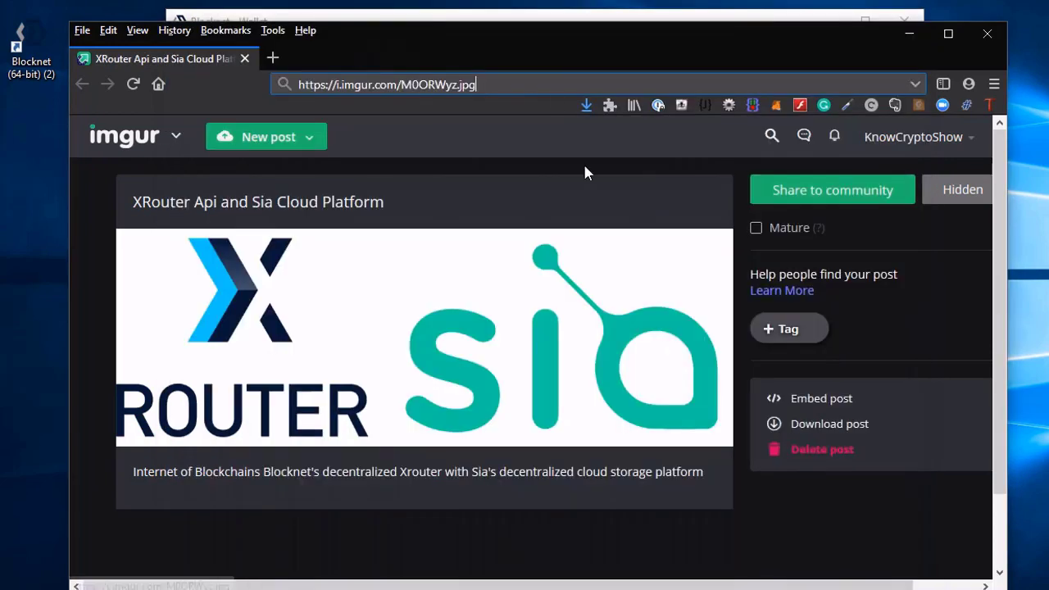
pyautogui.click(274, 58)
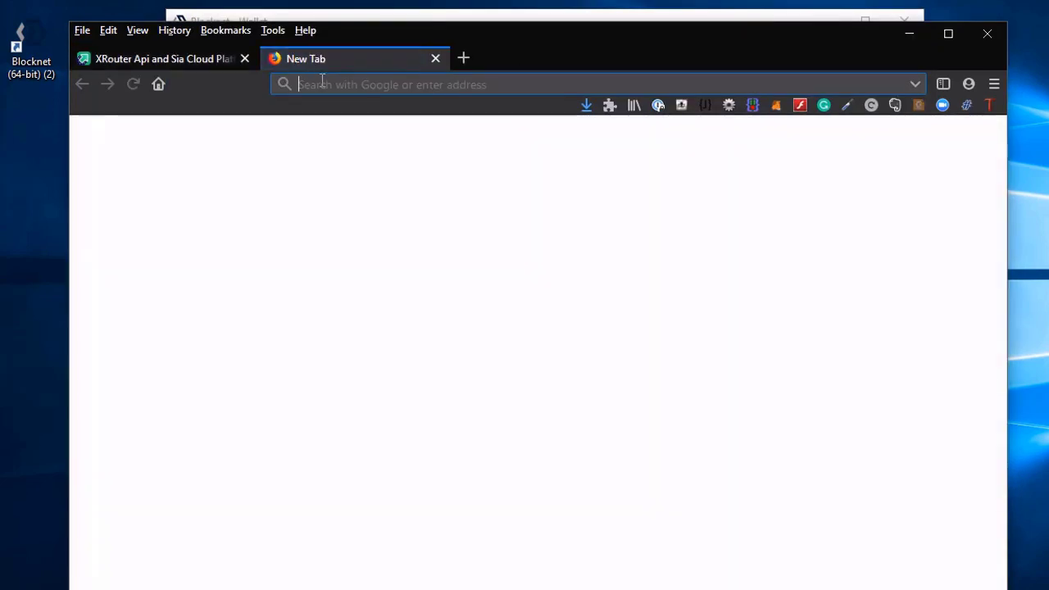
pyautogui.write('e')
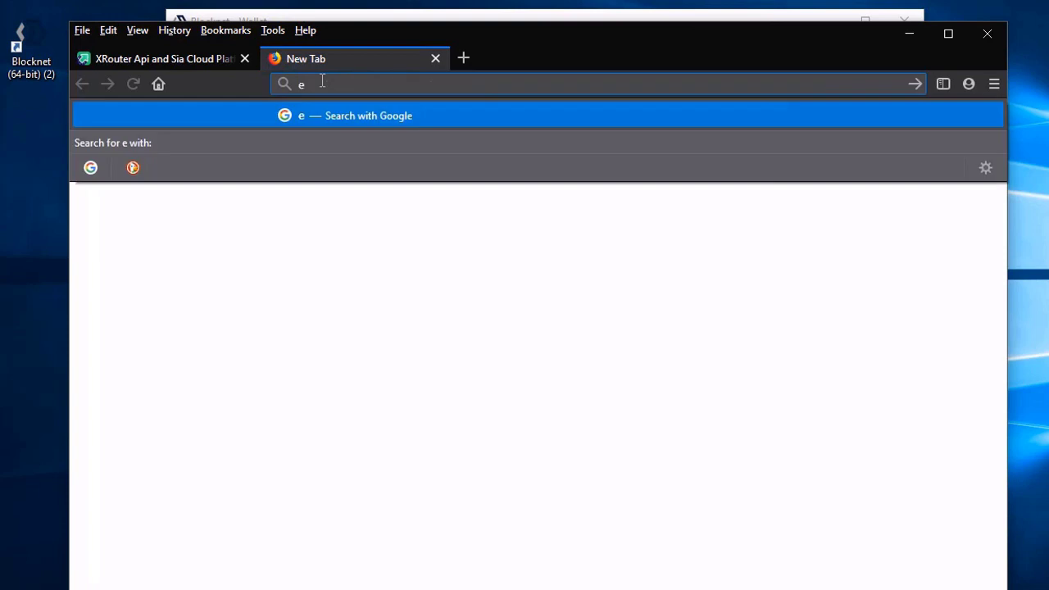
pyautogui.write('xplore.')
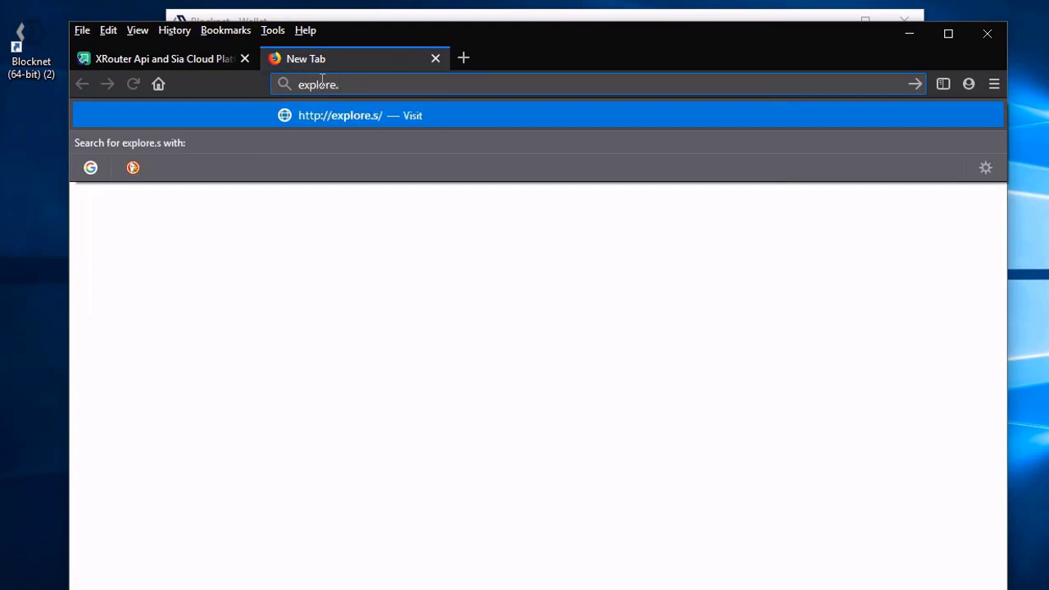
pyautogui.write('sia.te')
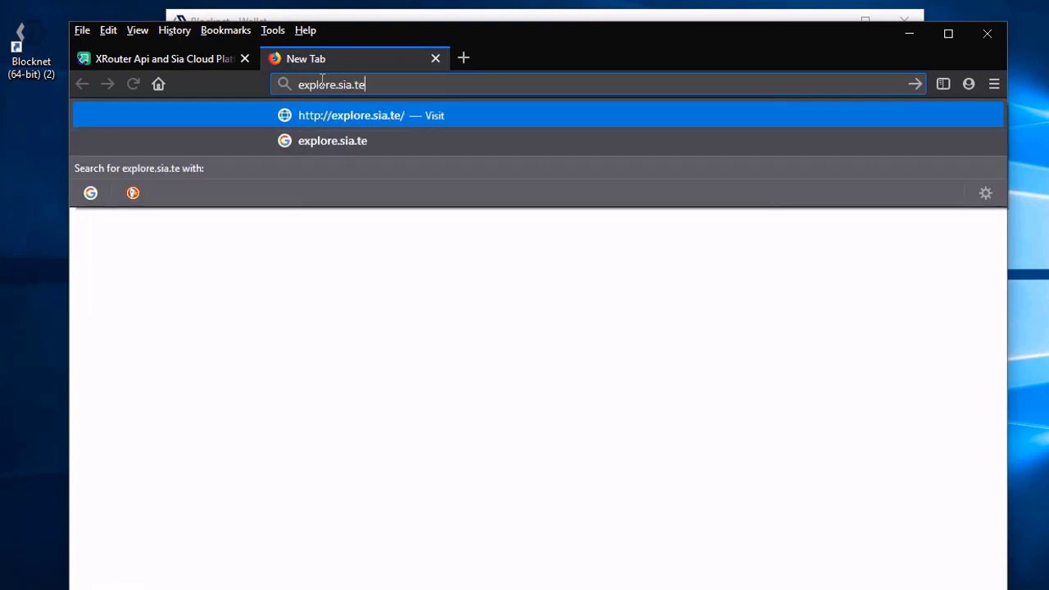
pyautogui.write('ch')
pyautogui.press('Return')
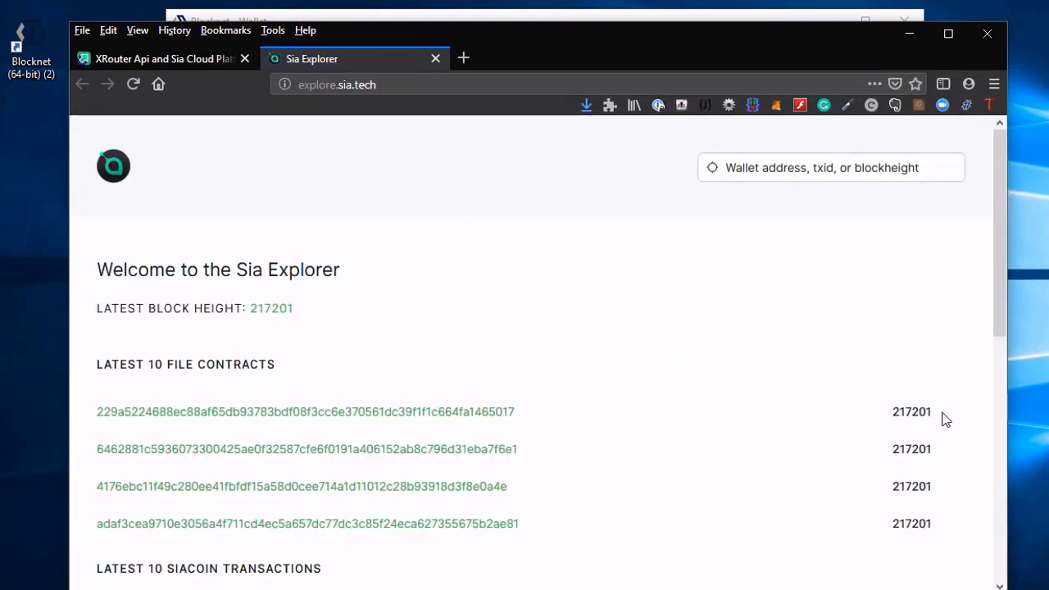
# - Compare the block height of the first file contract in the Sia Explorer with the height in the Blocknet wallet's SCconsensus reply
pyautogui.moveTo(943, 416); pyautogui.dragTo(882, 414)
pyautogui.hotkey('alt', 'Tab')
pyautogui.moveTo(660, 28); pyautogui.dragTo(536, 57)
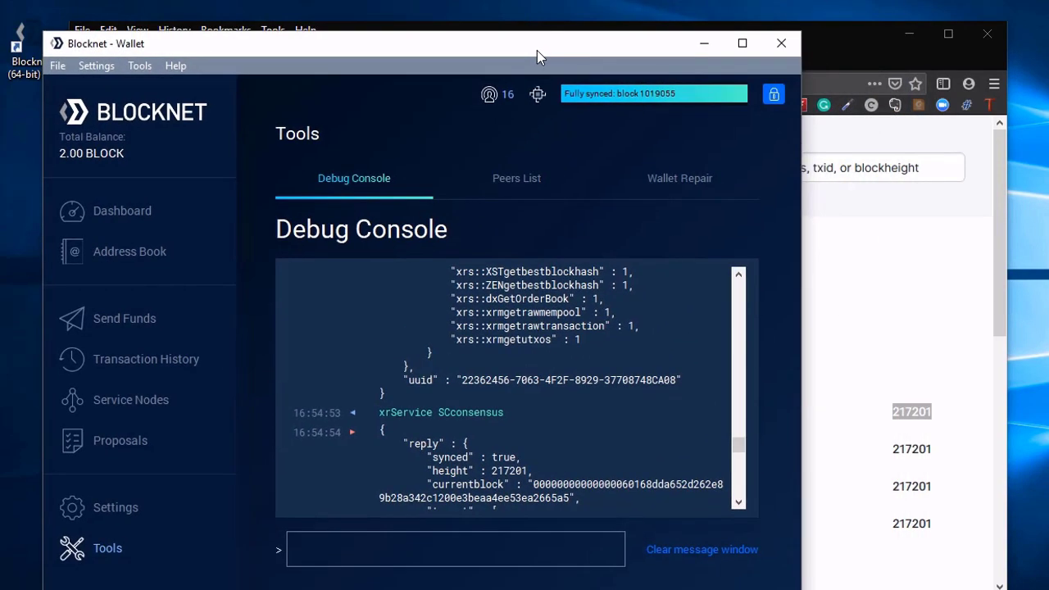
pyautogui.doubleClick(494, 473)
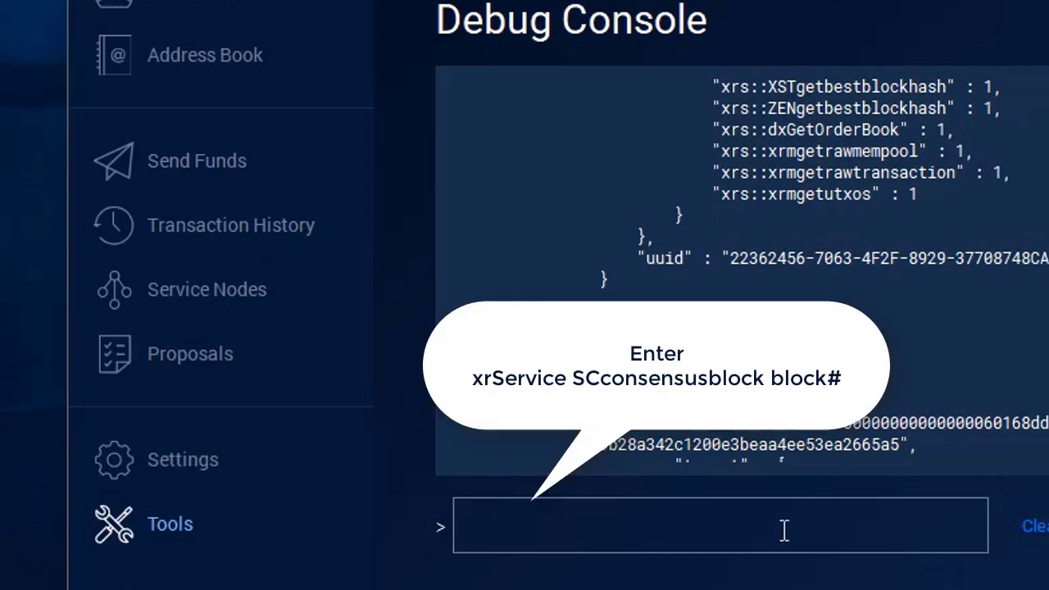
# - Run the command xrService SCconsensusblock 217201 in the Debug Console
pyautogui.click(784, 530)
pyautogui.write('xrService')
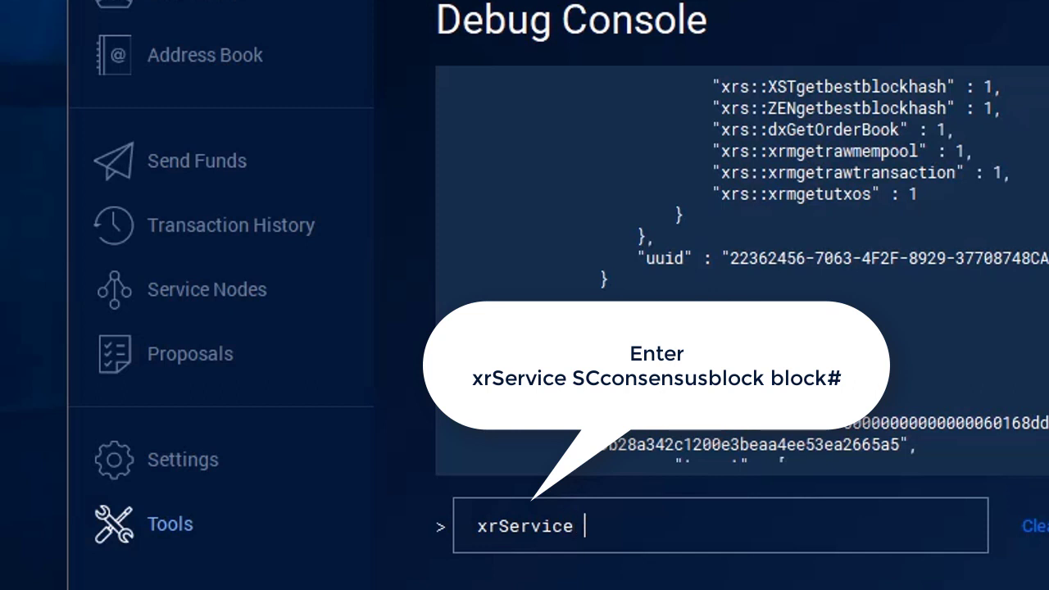
pyautogui.write(' SCconsens')
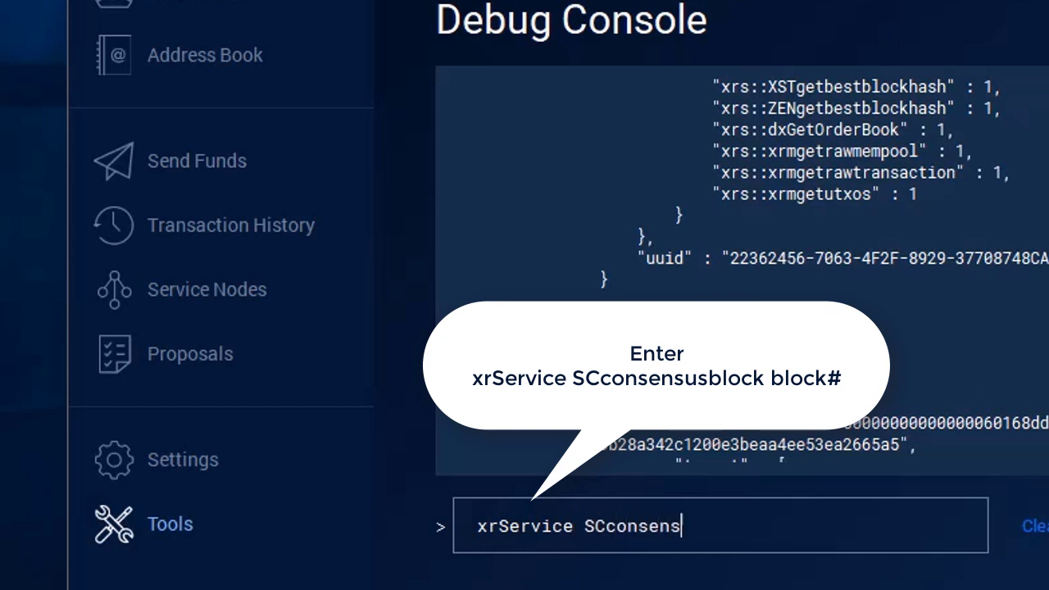
pyautogui.write('usblock ')
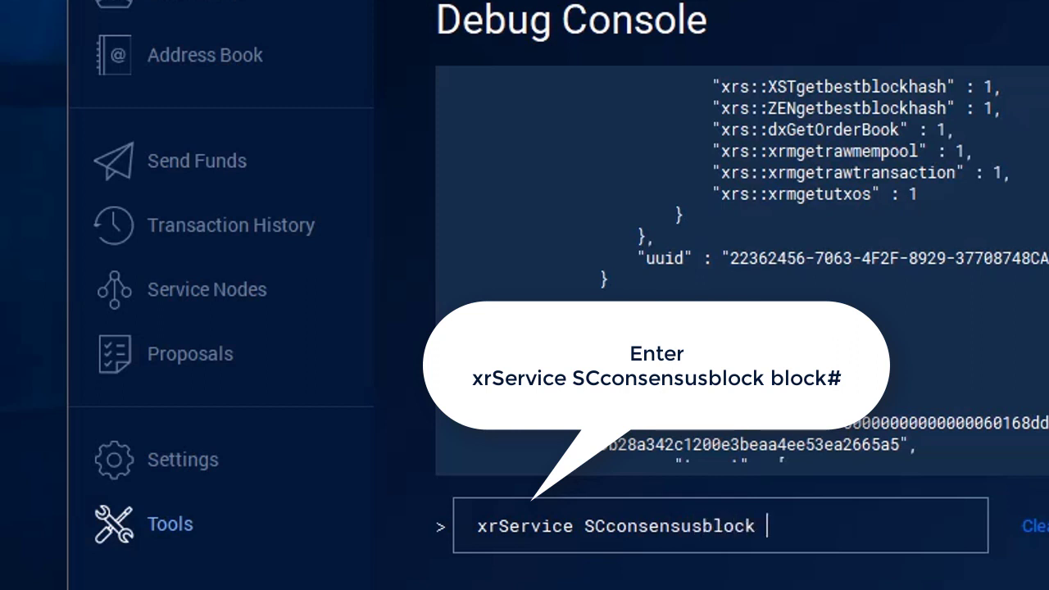
pyautogui.write('217201')
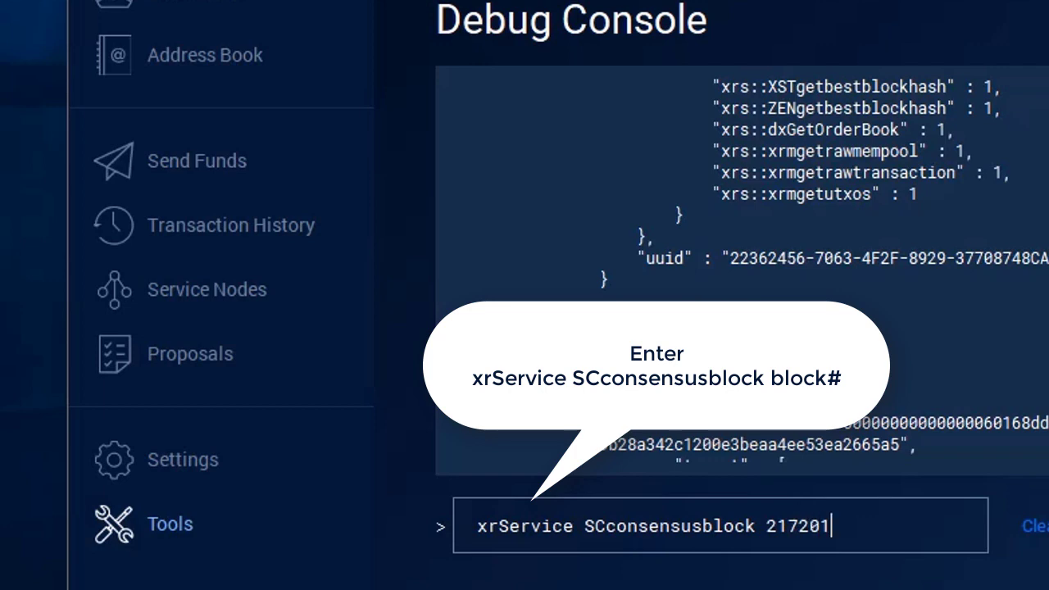
pyautogui.press('Return')
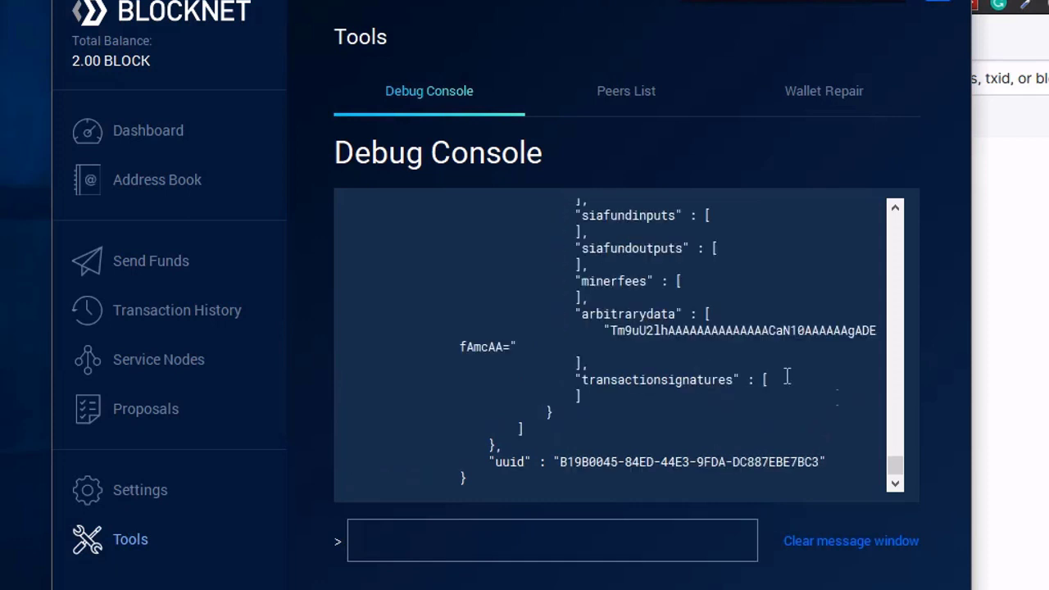
# - Find the start of the SCconsensusblock reply and examine the block's id, height, timestamp, miner payouts and transactions
pyautogui.moveTo(898, 459)
pyautogui.mouseDown()
pyautogui.moveTo(883, 422)
pyautogui.moveTo(915, 268)
pyautogui.moveTo(906, 229)
pyautogui.mouseUp()
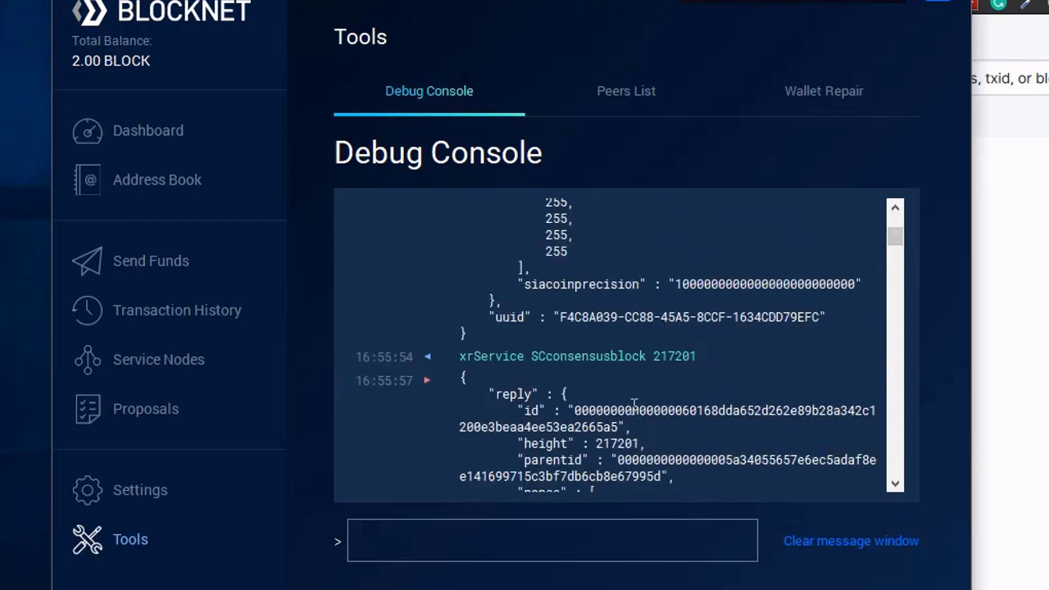
pyautogui.scroll(-5, 633, 407)
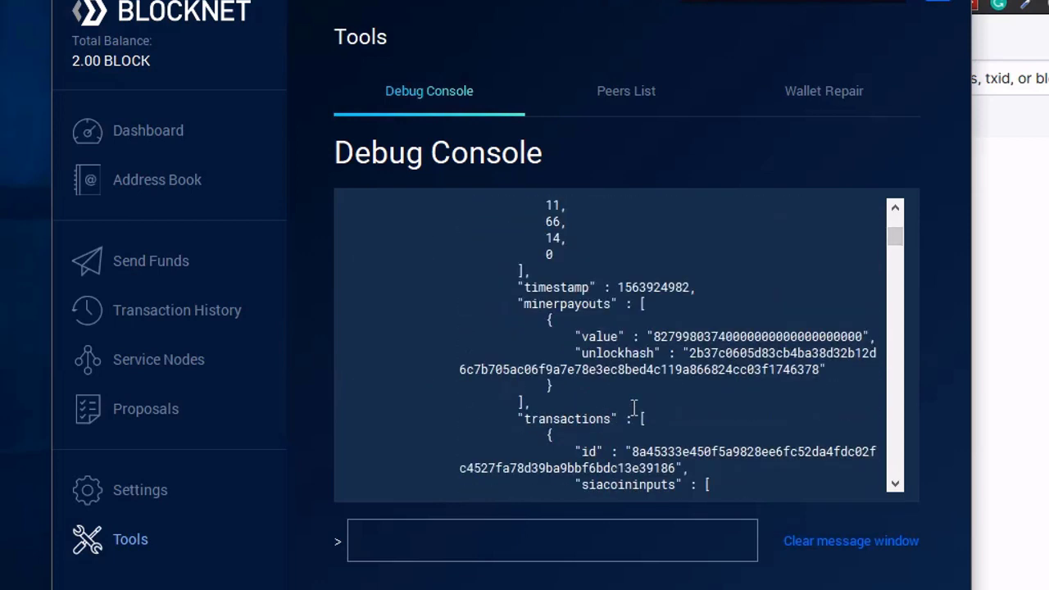
pyautogui.scroll(-2, 634, 407)
pyautogui.scroll(-4, 633, 407)
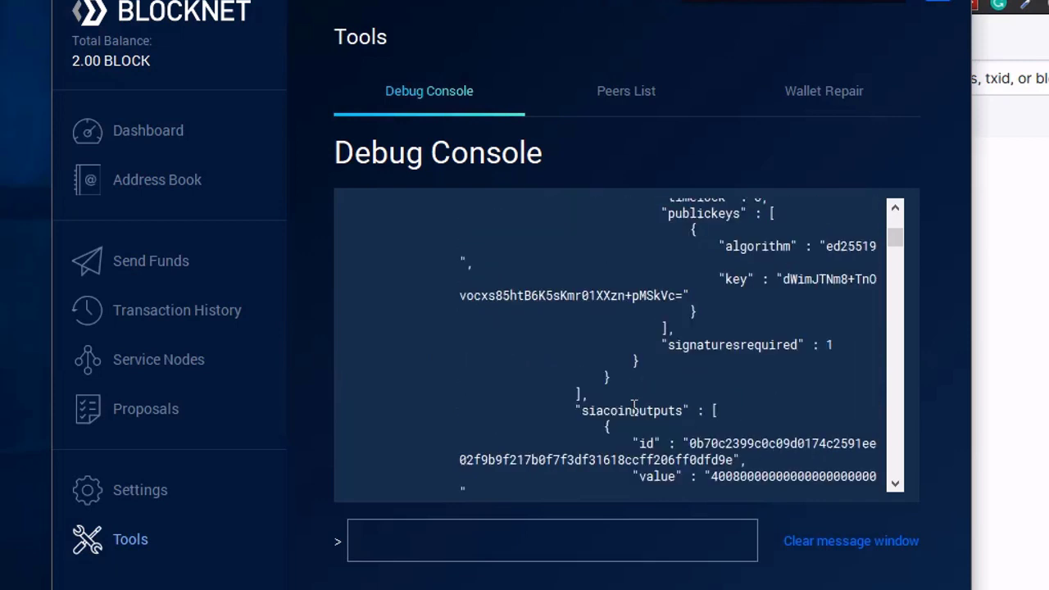
pyautogui.moveTo(894, 240); pyautogui.dragTo(879, 496)
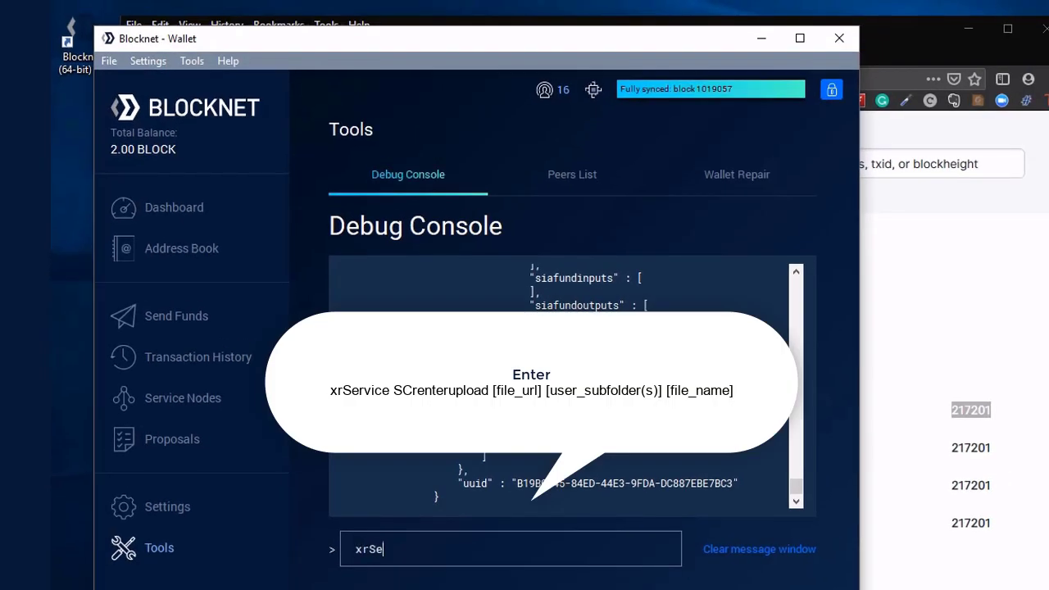
pyautogui.write('vice SCrenteru')
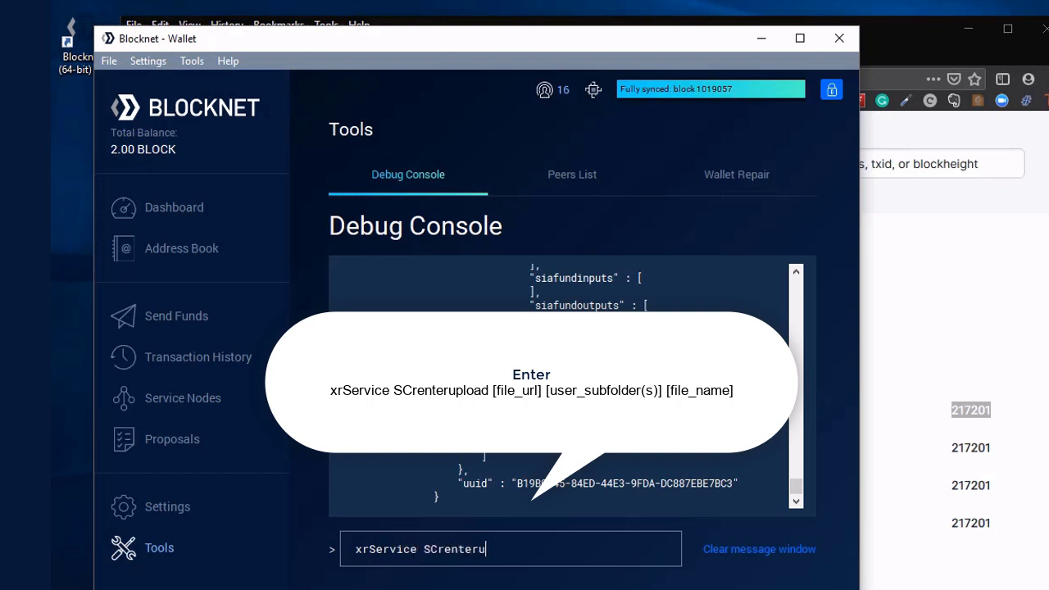
pyautogui.write('pload')
pyautogui.hotkey('alt', 'Tab')
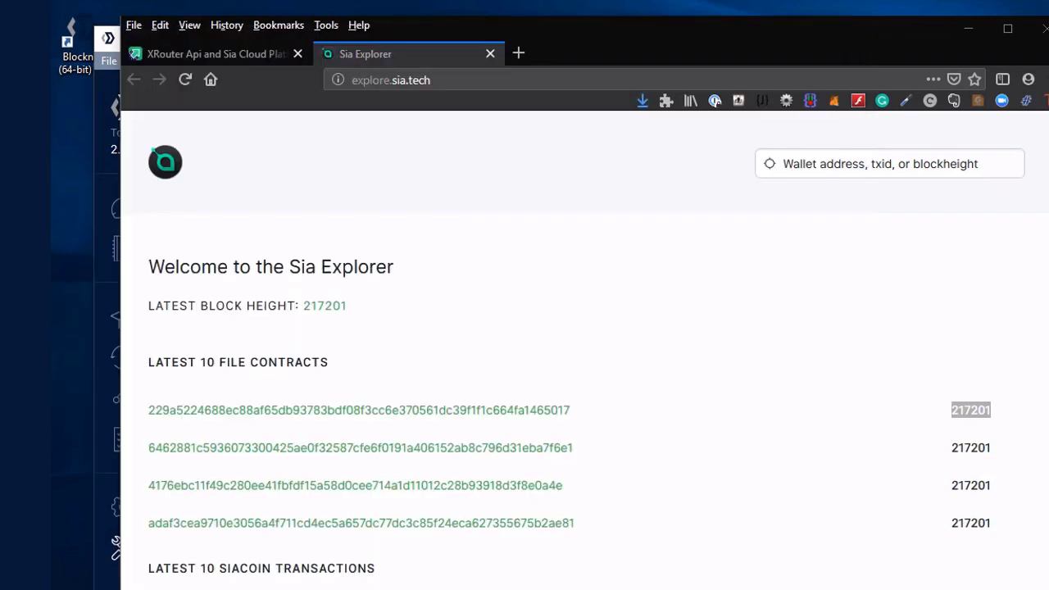
pyautogui.click(206, 54)
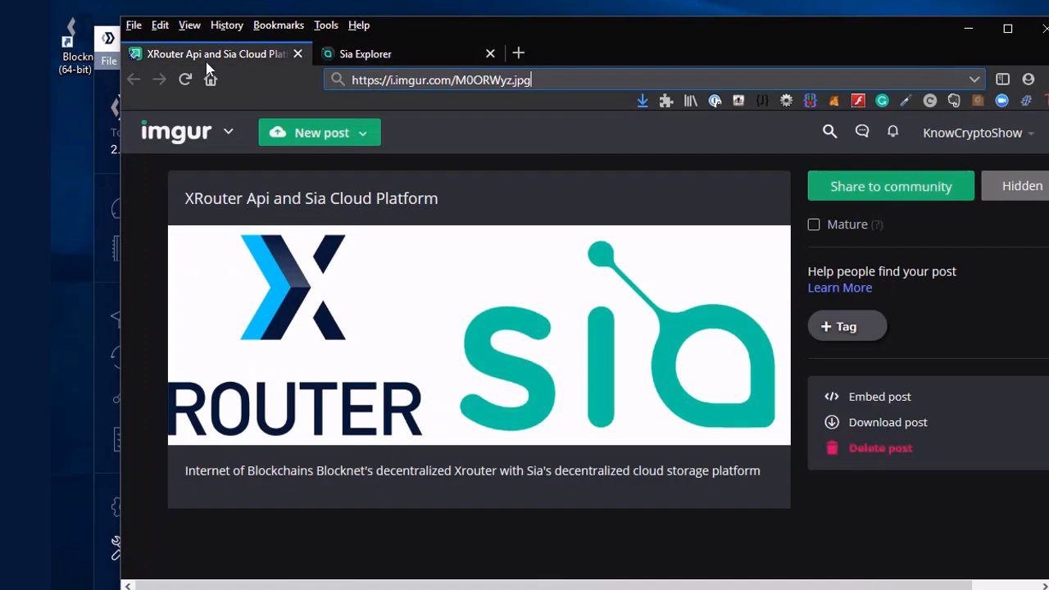
pyautogui.click(467, 314)
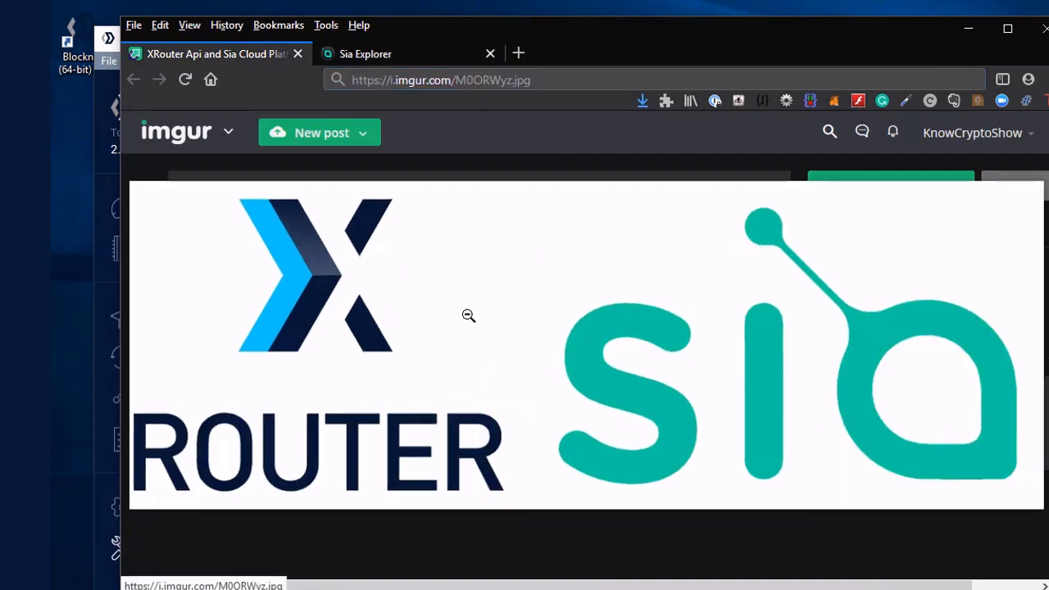
pyautogui.rightClick(516, 274)
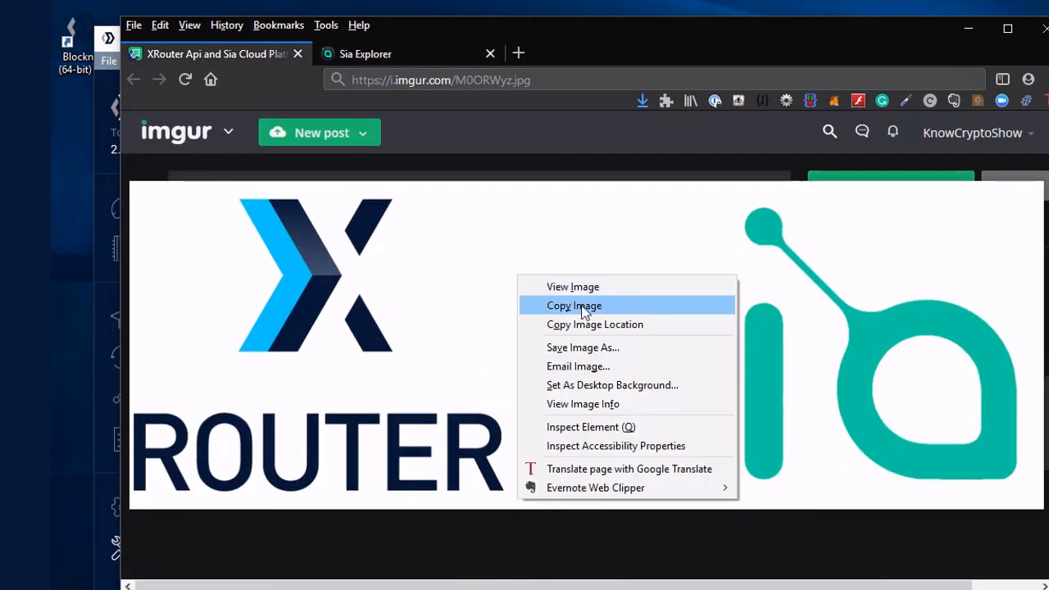
pyautogui.click(592, 325)
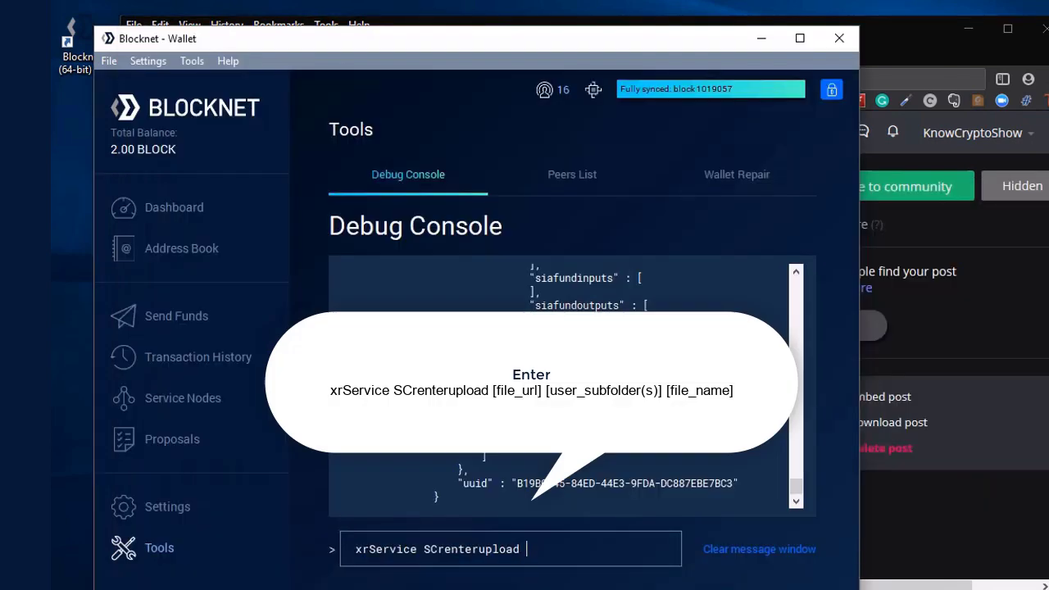
pyautogui.rightClick(556, 546)
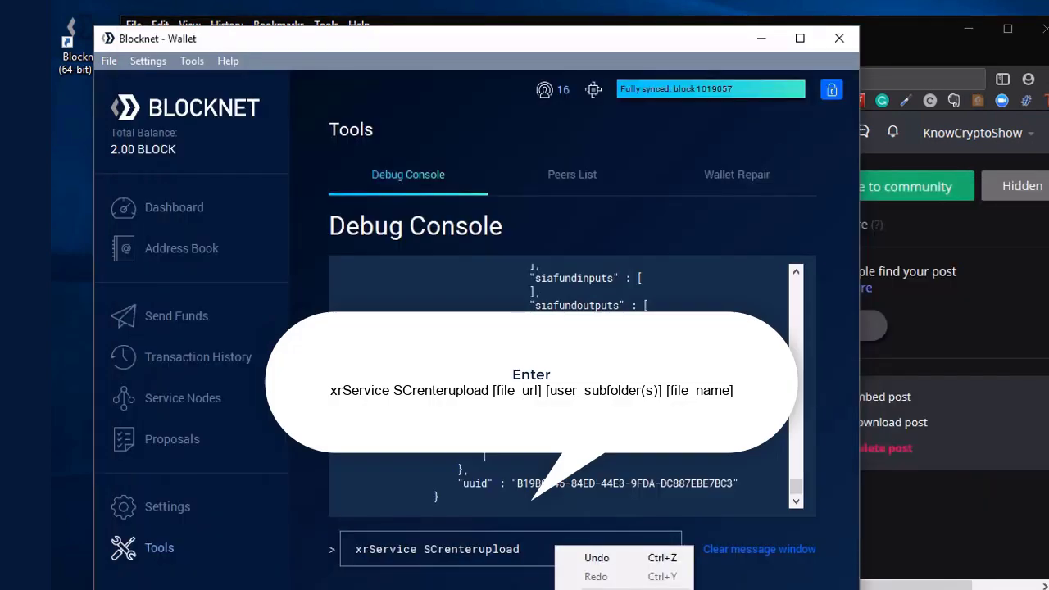
pyautogui.hotkey('ctrl', 'v')
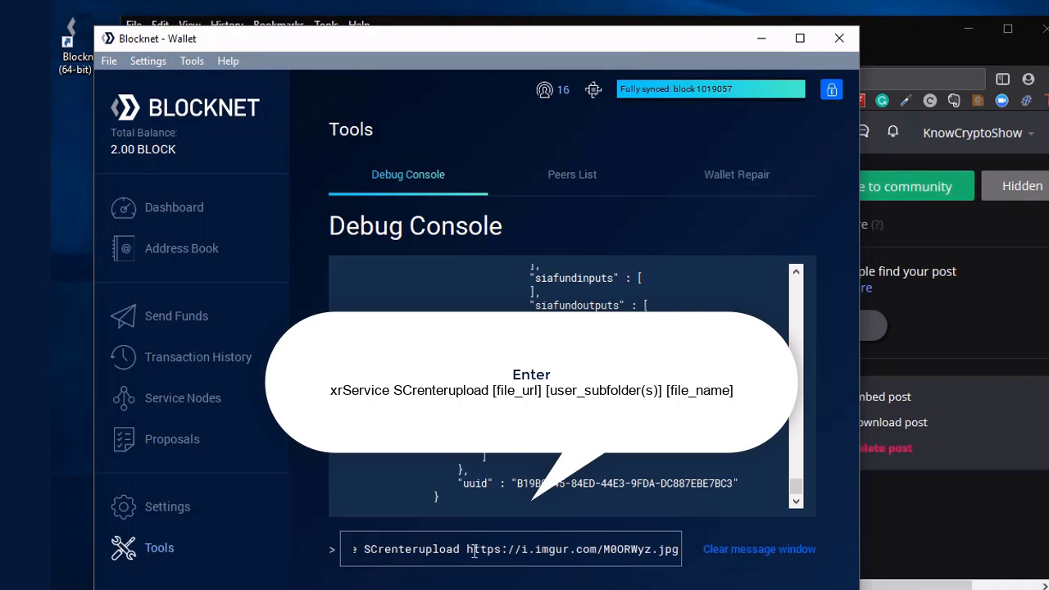
# - Complete the upload command with the subfolder thevoice/pictures and the file name xroutersia.jpg, and run it
pyautogui.moveTo(465, 553); pyautogui.dragTo(681, 558)
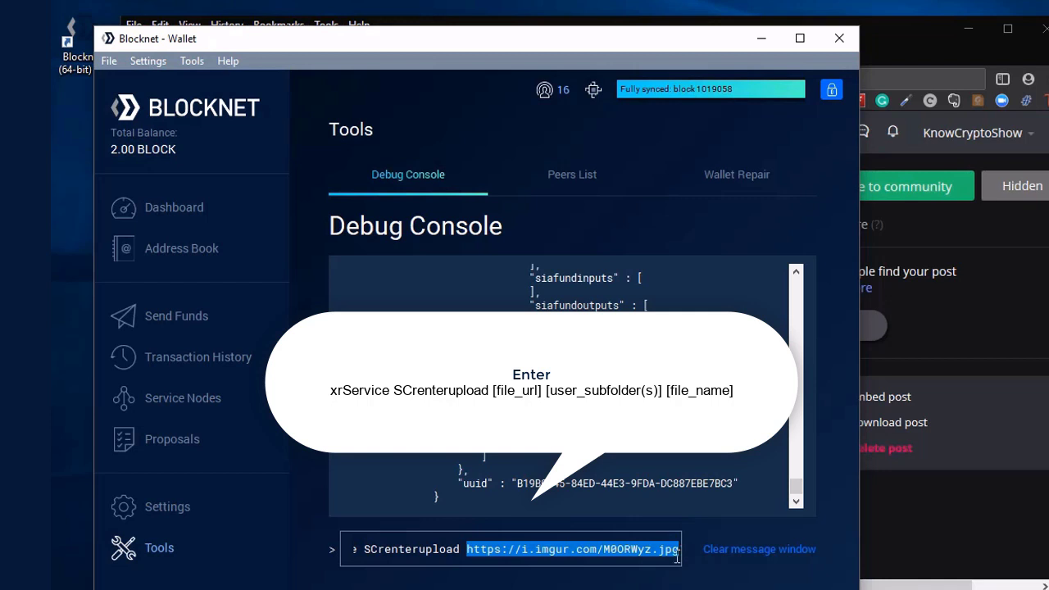
pyautogui.click(677, 557)
pyautogui.write('t')
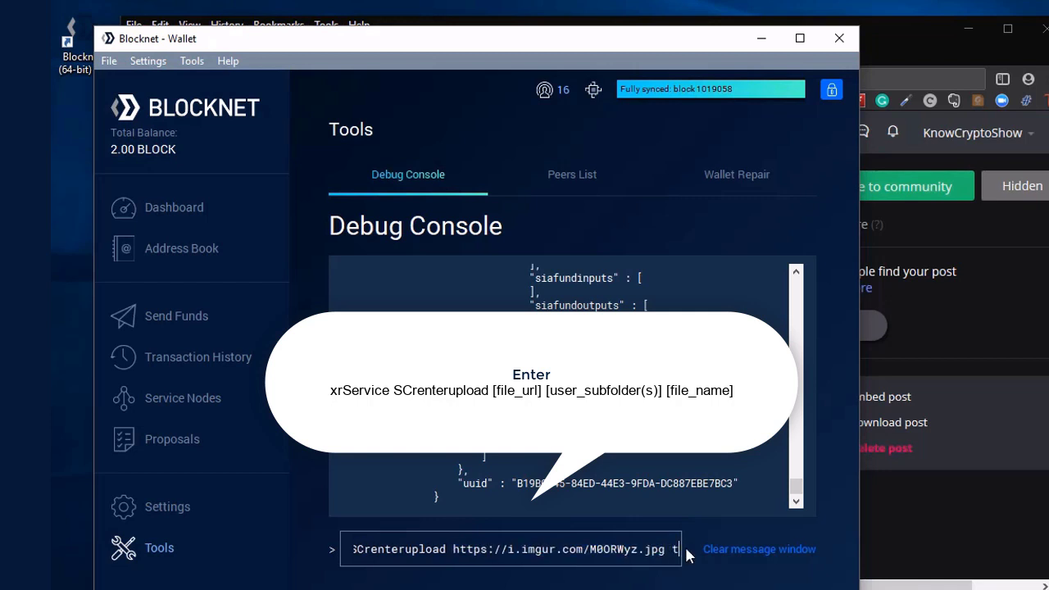
pyautogui.write('hevoice')
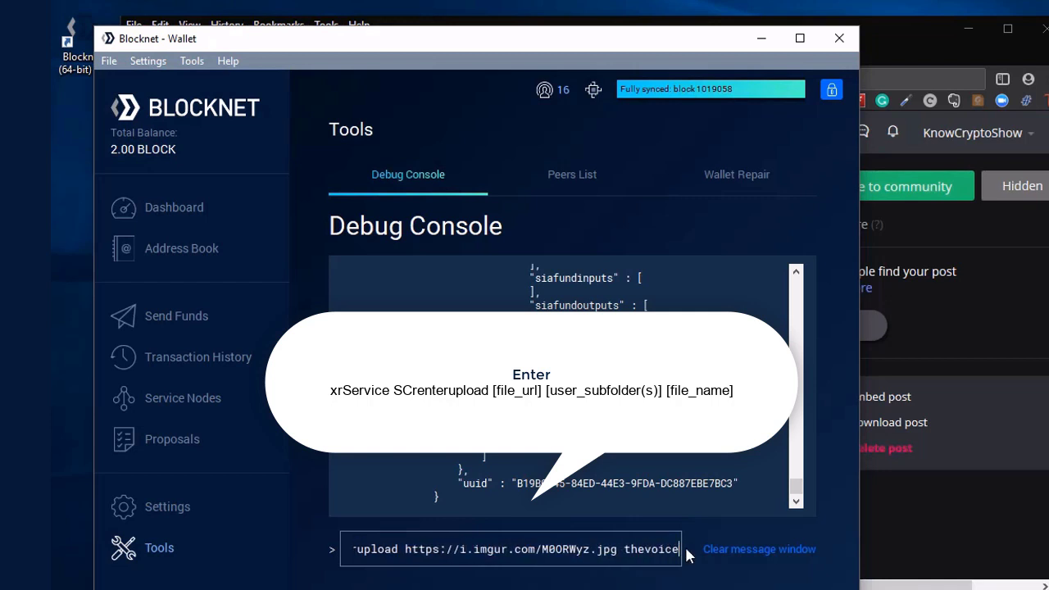
pyautogui.write('/p')
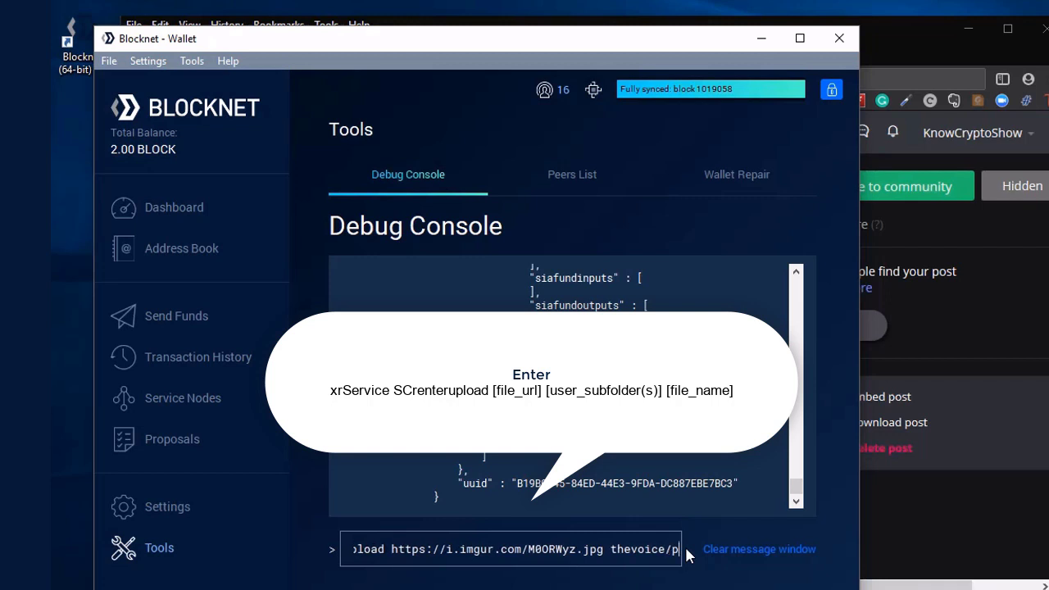
pyautogui.write('ictures')
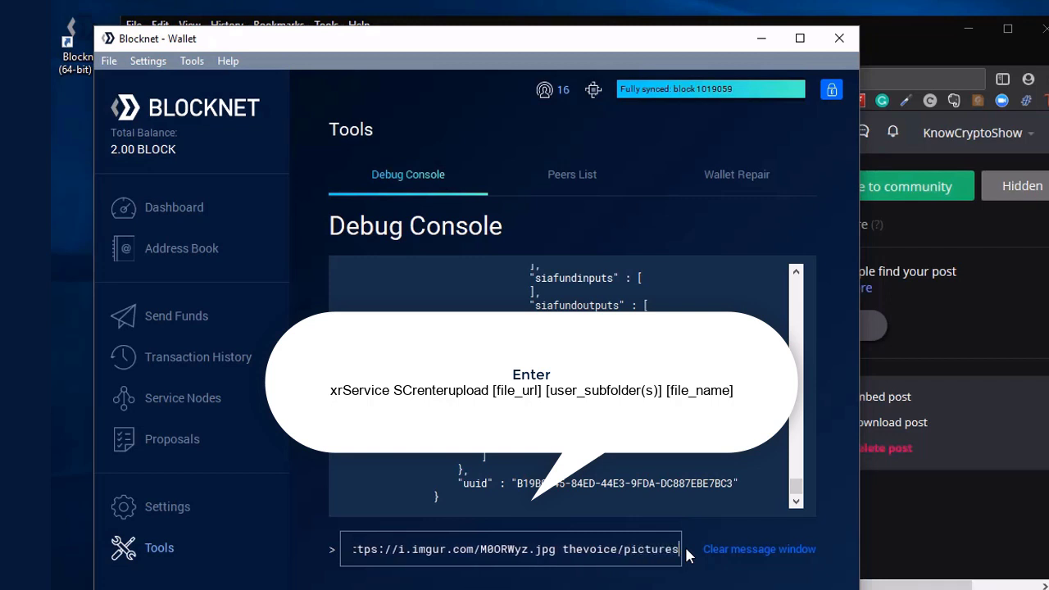
pyautogui.write(' xrouter')
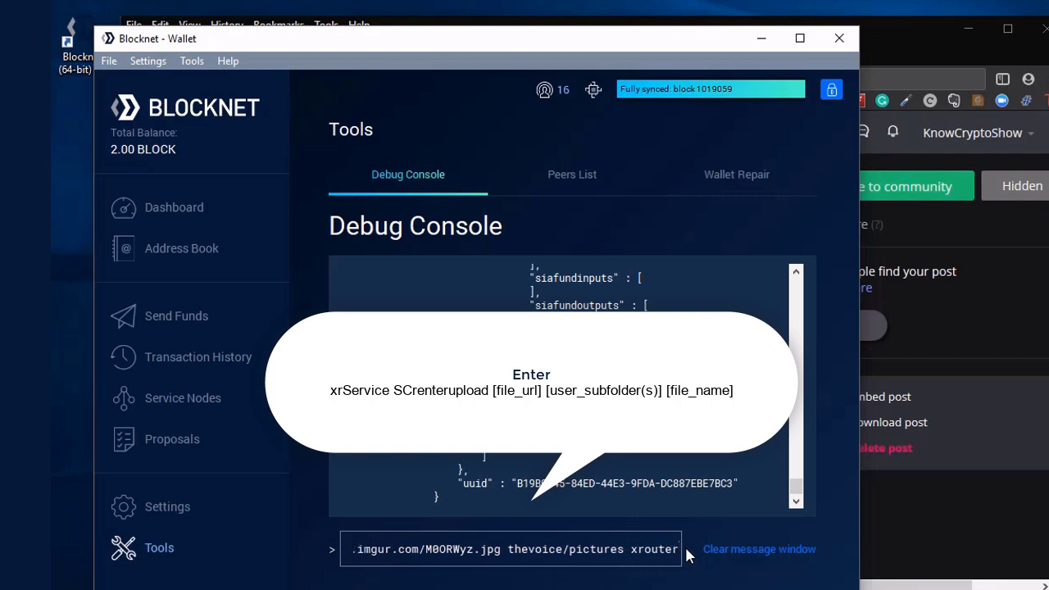
pyautogui.write('sia.')
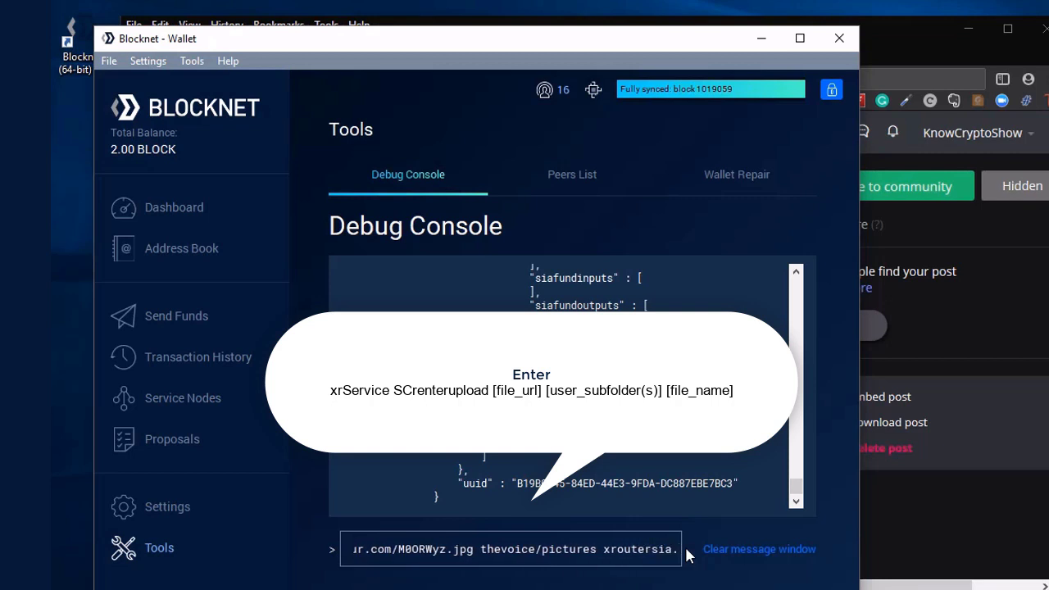
pyautogui.write('jpg')
pyautogui.press('Return')
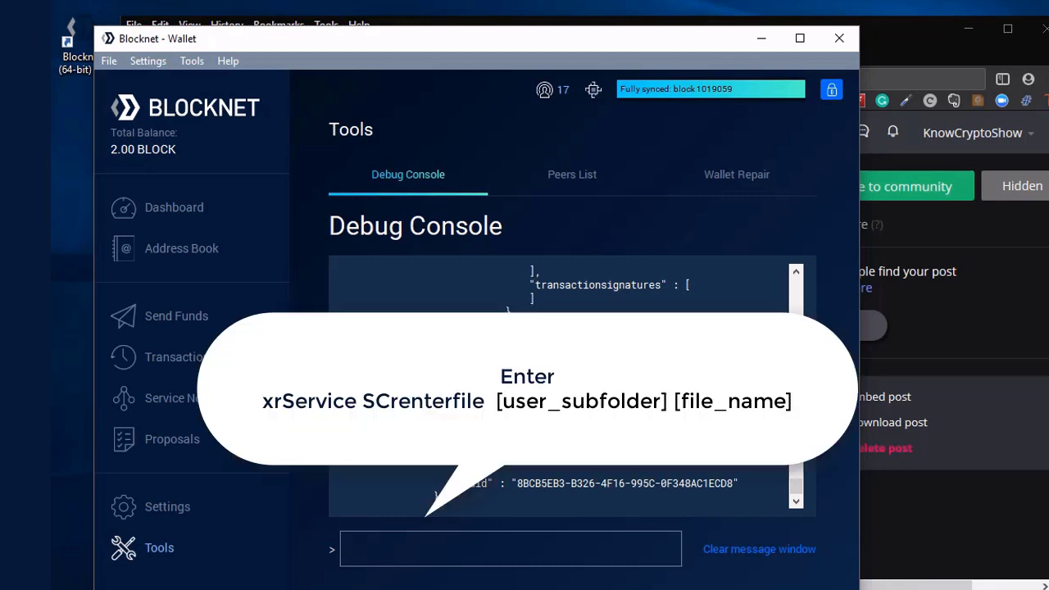
# - Clear the console messages and run the command xrService SCrenterfile thevoice/pictures xroutersia.jpg
pyautogui.click(783, 550)
pyautogui.write('xrService')
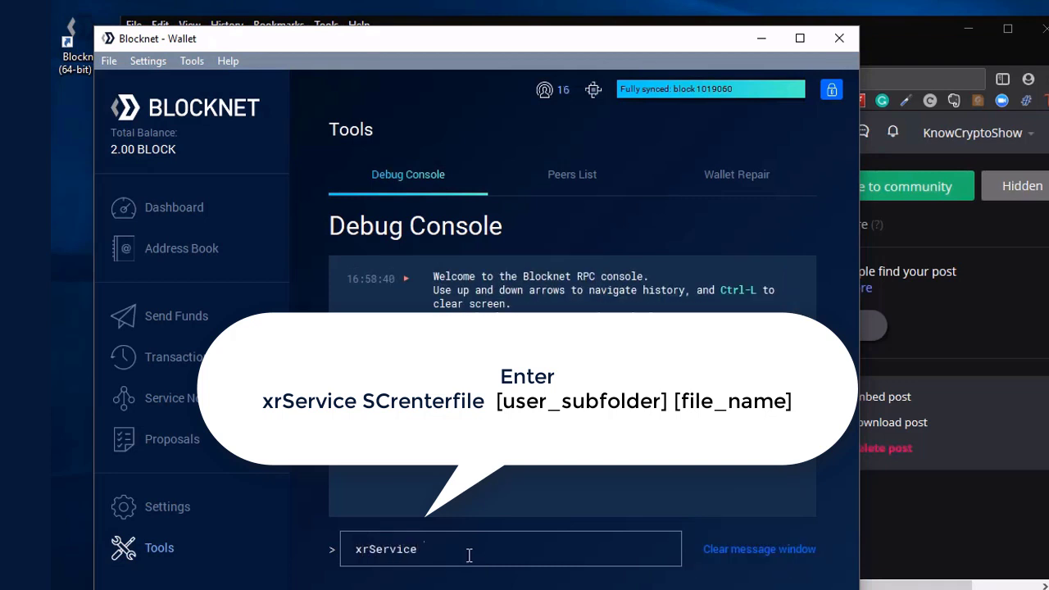
pyautogui.write(' SCrenterfile')
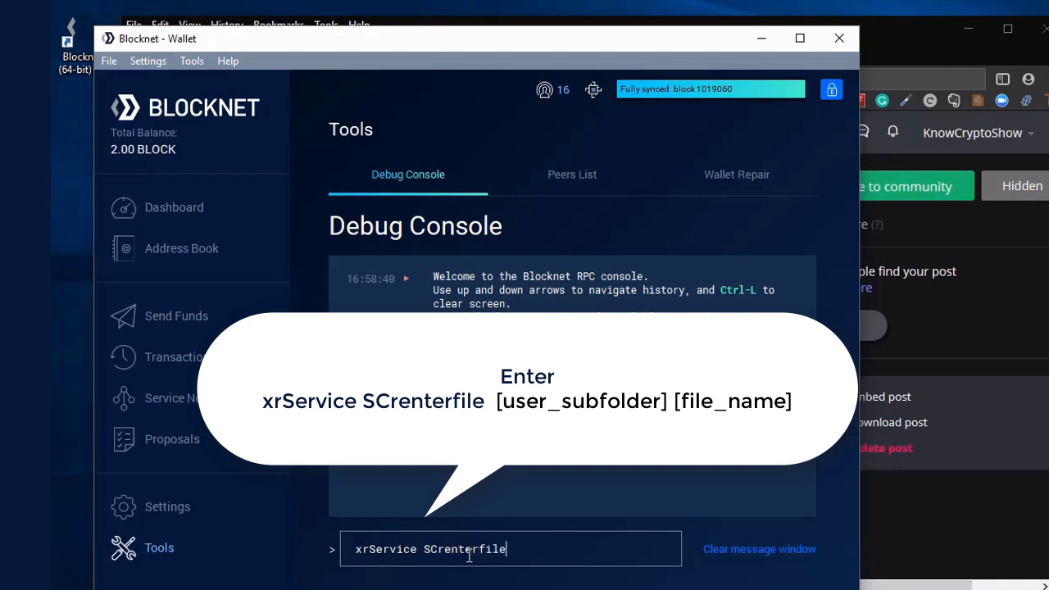
pyautogui.write(' thevoice/pictures')
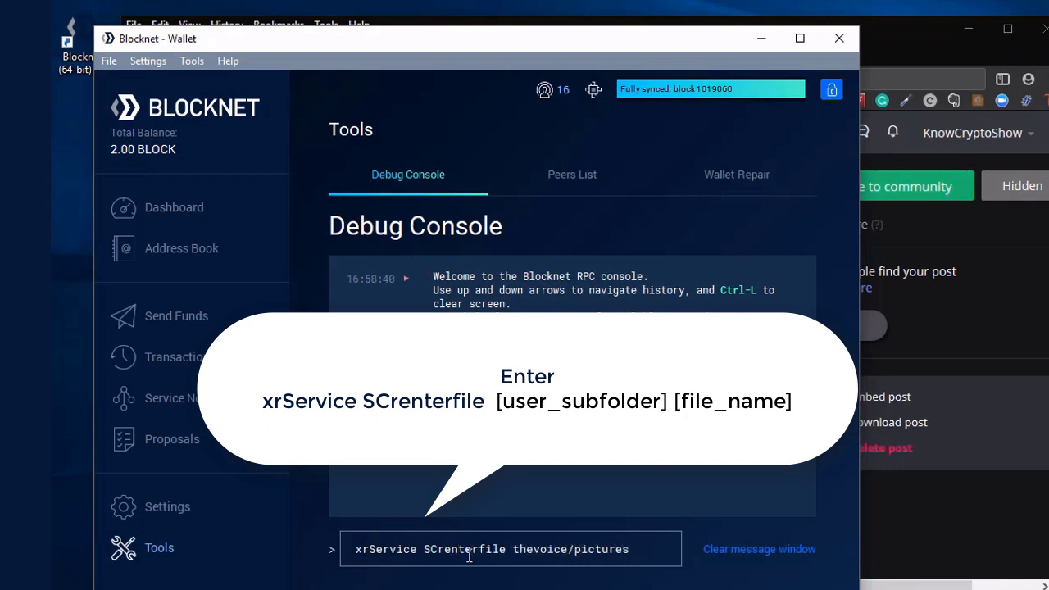
pyautogui.write(' xroutersia')
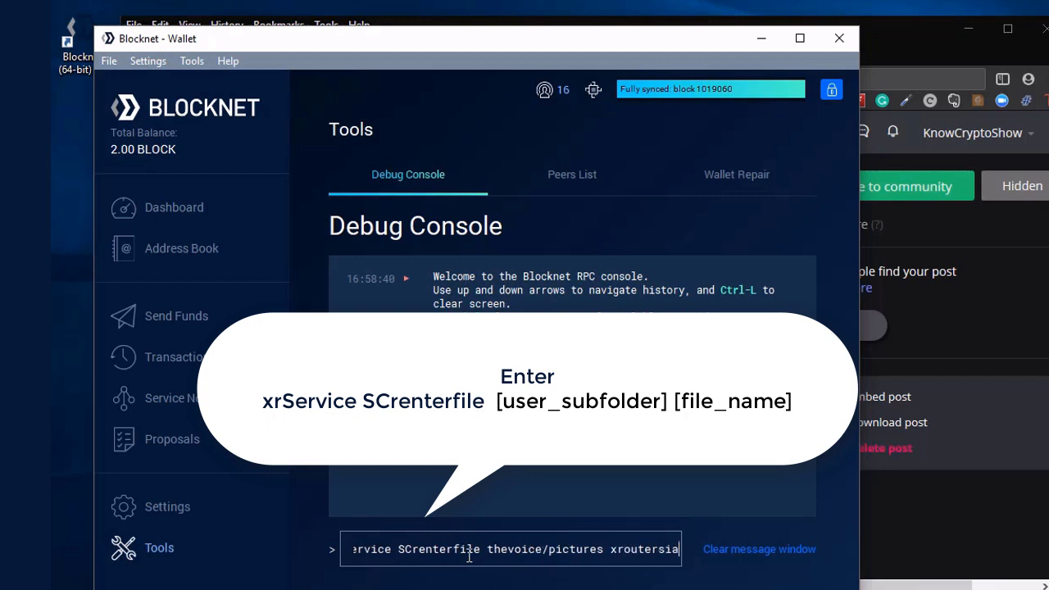
pyautogui.write('.jpg')
pyautogui.press('Return')
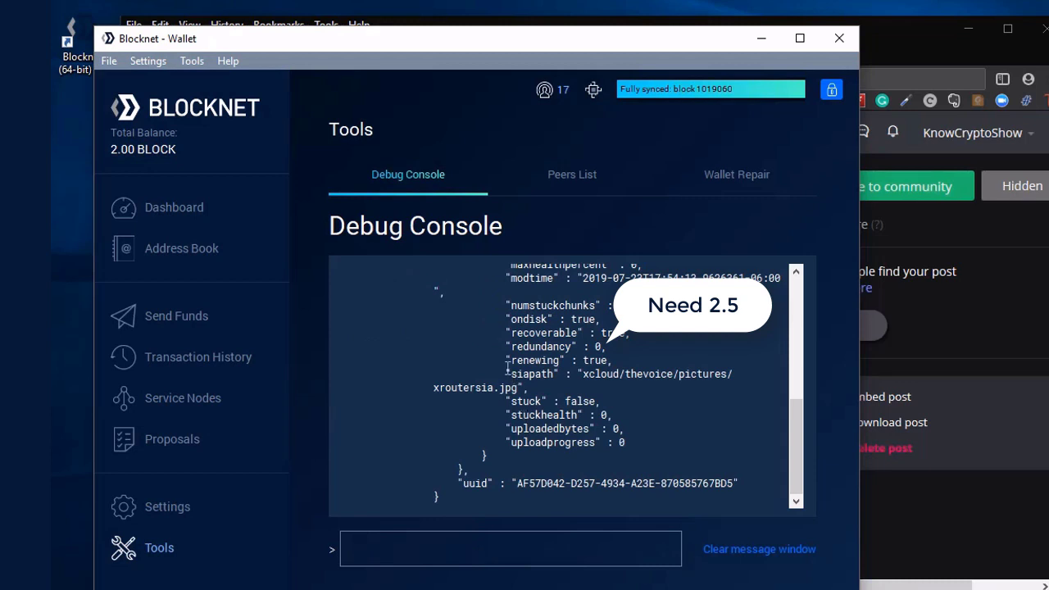
# - Examine the redundancy and uploadprogress values in the SCrenterfile reply
pyautogui.moveTo(506, 349); pyautogui.dragTo(611, 350)
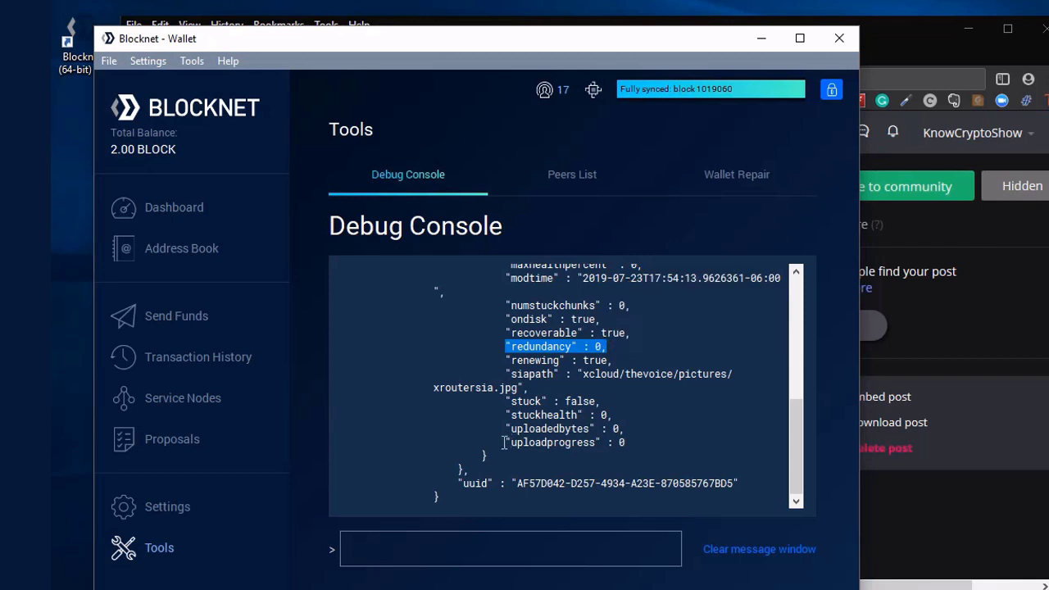
pyautogui.moveTo(507, 443); pyautogui.dragTo(625, 444)
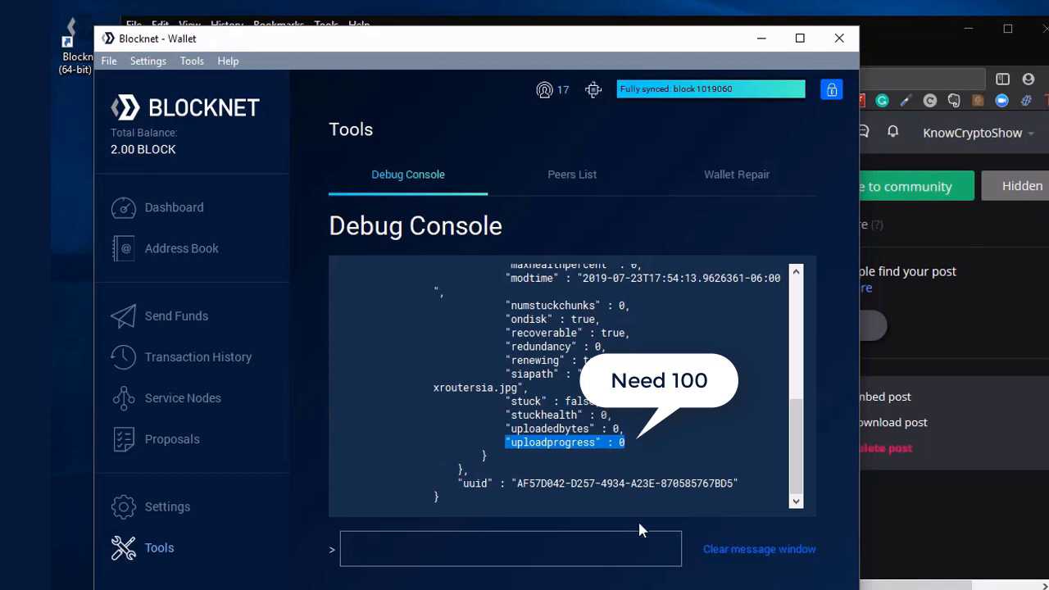
pyautogui.click(480, 503)
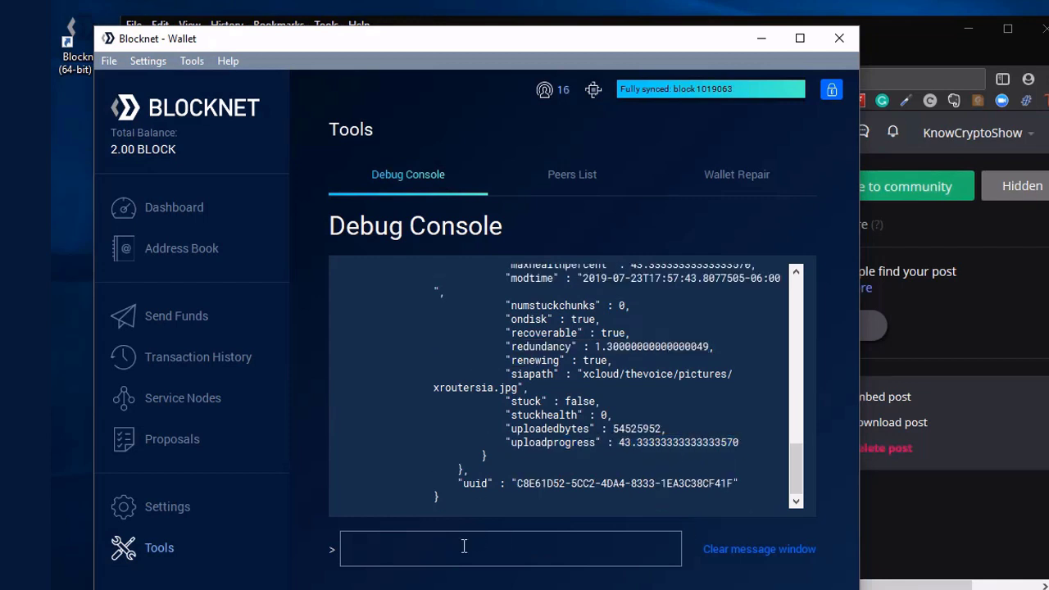
# - Rerun the previous SCrenterfile command to recheck the upload of xroutersia.jpg, and clear the console messages
pyautogui.press('Up')
pyautogui.press('Return')
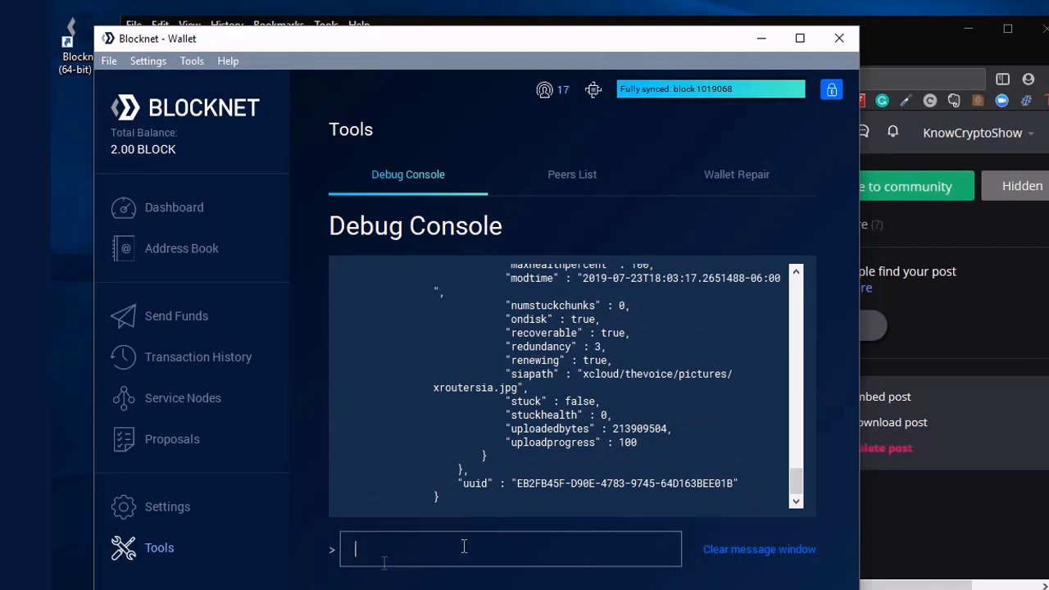
pyautogui.click(738, 551)
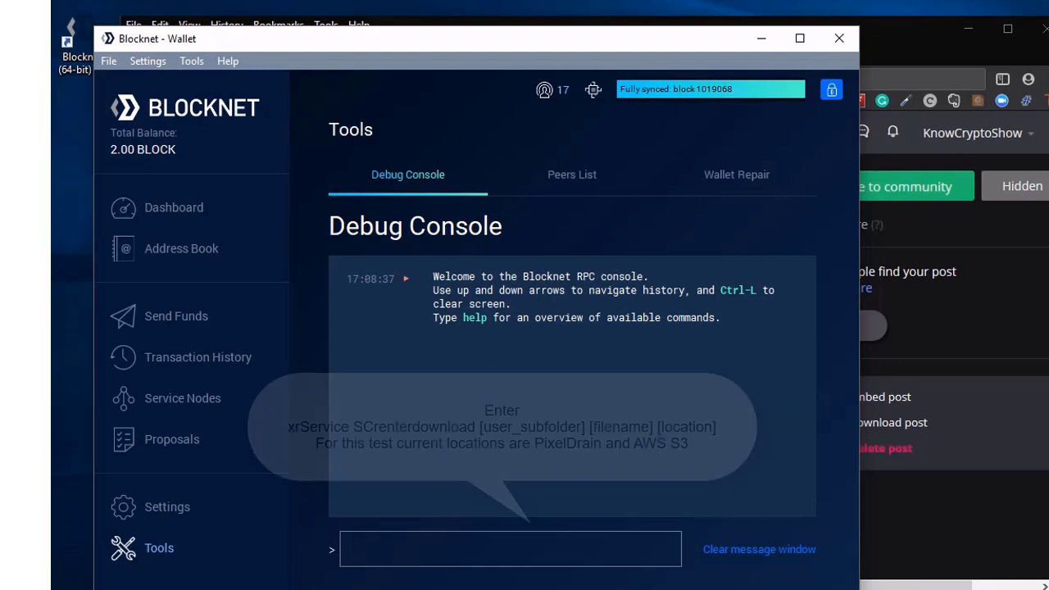
# - Run the command xrService SCrenterdownload thevoice/pictures xroutersia.jpg pixeldrain in the Debug Console
pyautogui.write('xrSe')
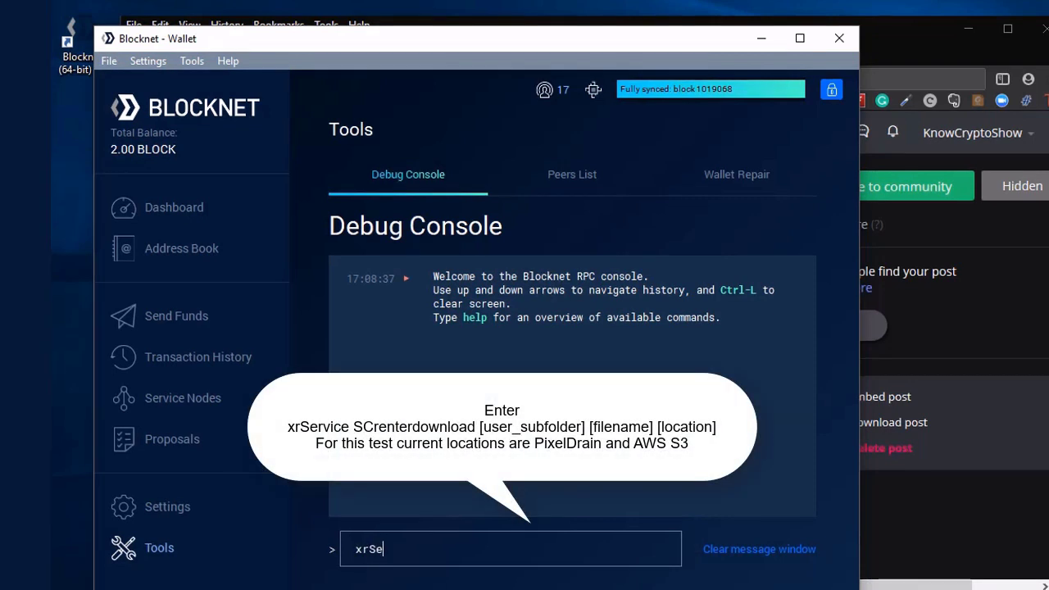
pyautogui.write('rvice SCrenterd')
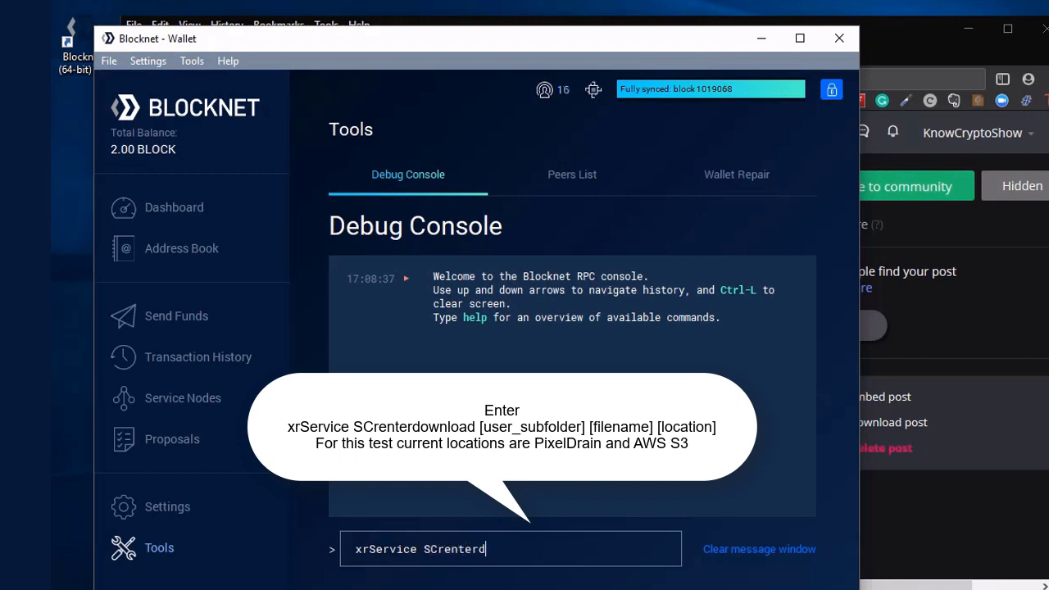
pyautogui.write('ownload thevoice')
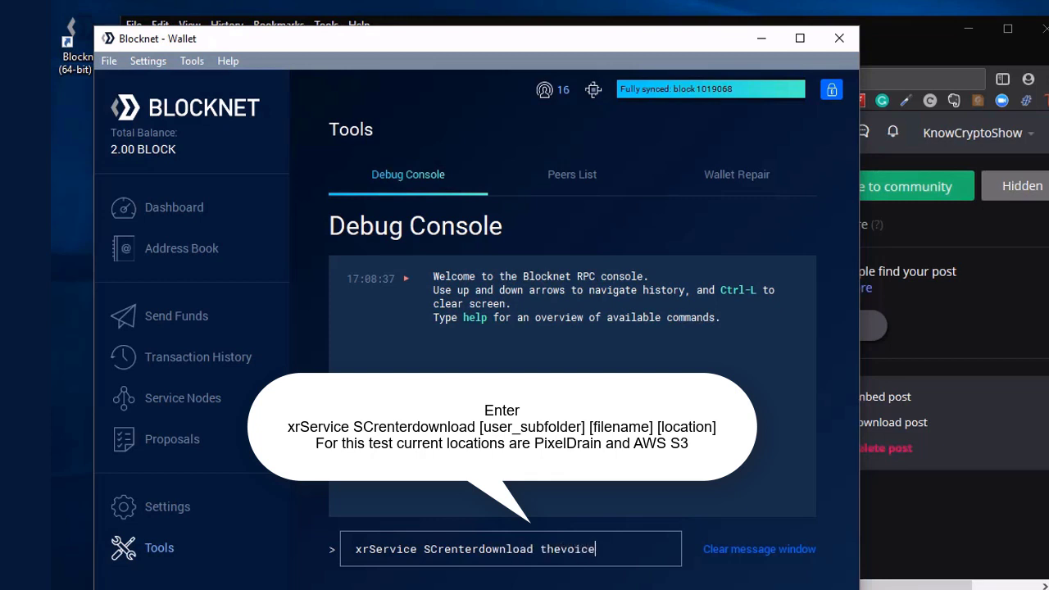
pyautogui.write('/pictures xroutersia')
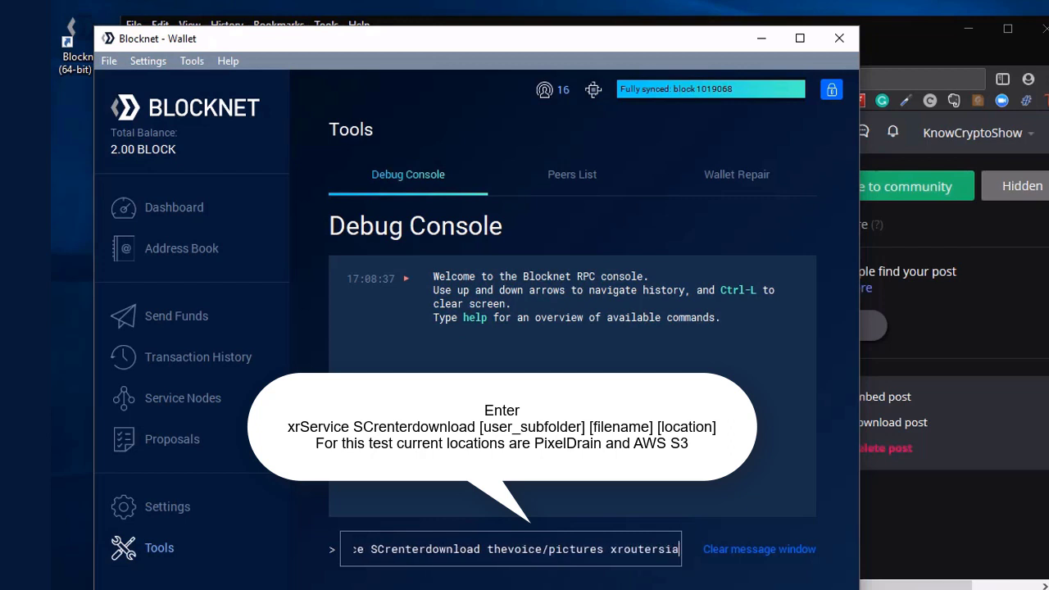
pyautogui.write('.jpg ')
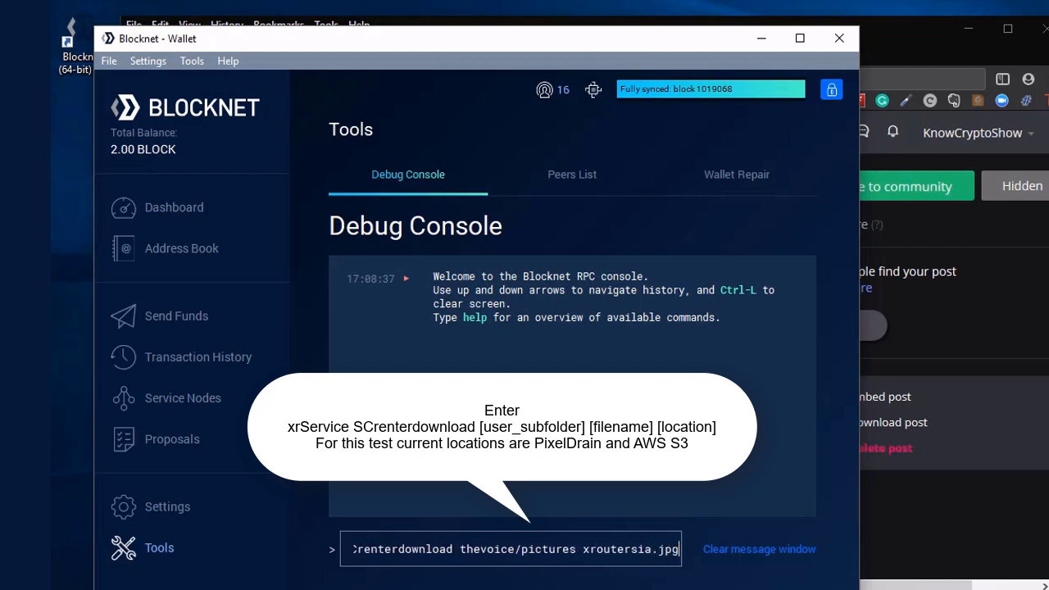
pyautogui.write('pi')
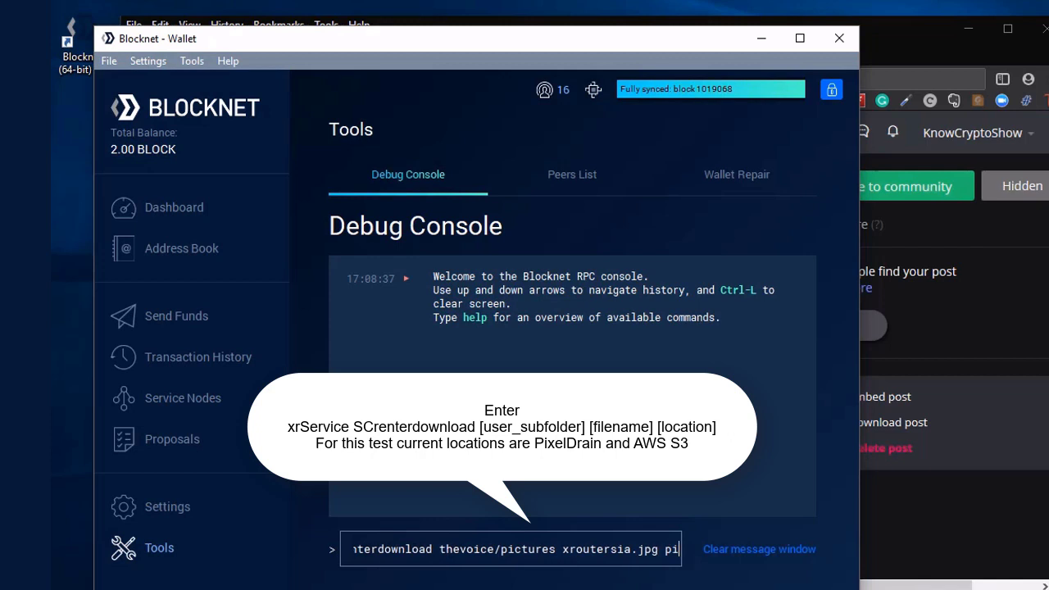
pyautogui.write('xeldr')
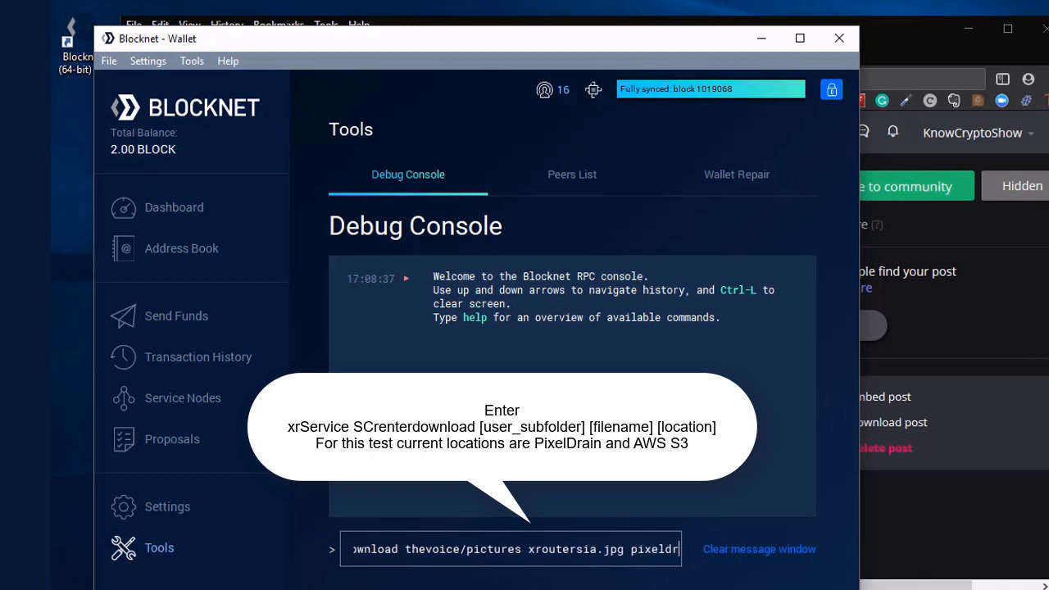
pyautogui.write('ain')
pyautogui.press('Return')
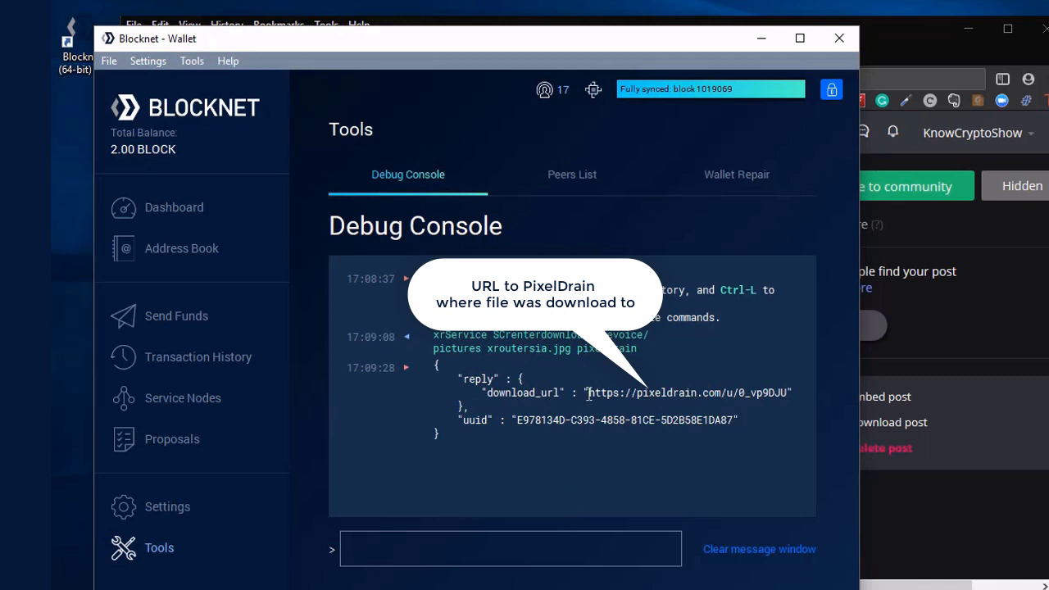
# - Copy the PixelDrain download_url from the SCrenterdownload reply
pyautogui.moveTo(589, 394); pyautogui.dragTo(784, 395)
pyautogui.rightClick(781, 396)
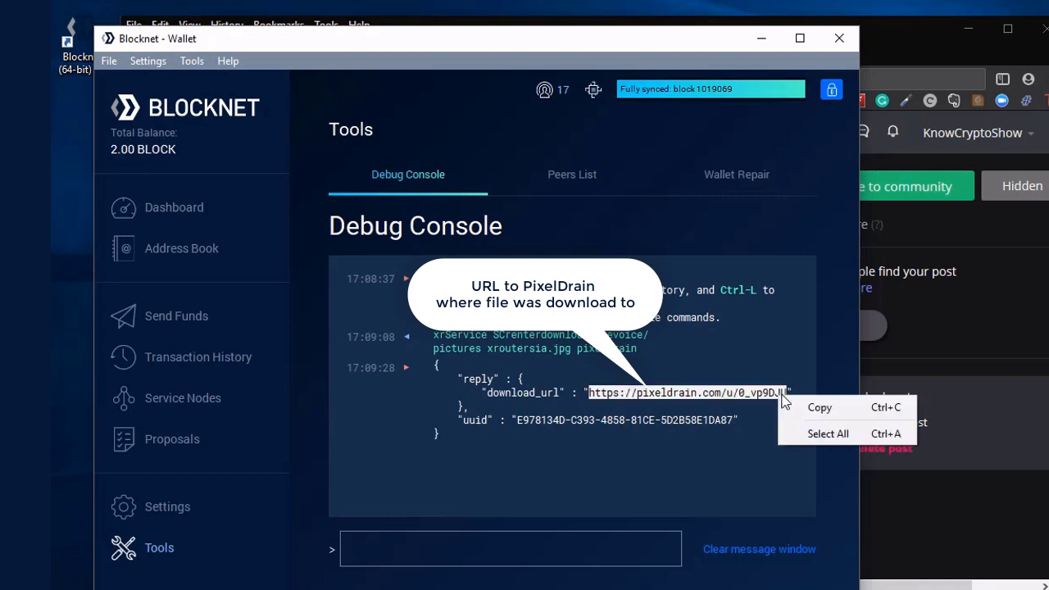
pyautogui.click(799, 408)
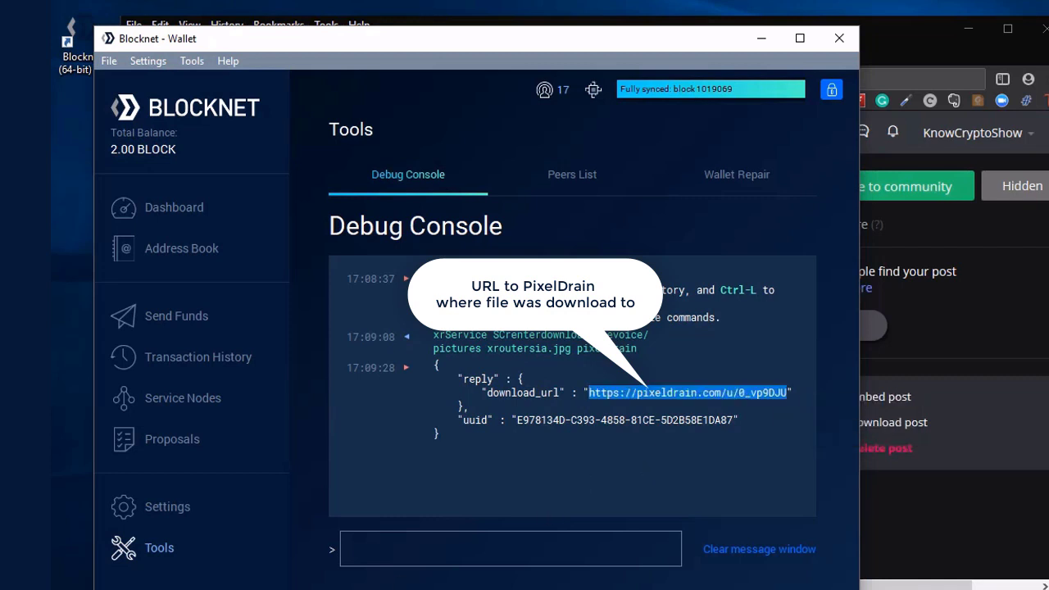
# - Switch to Firefox and open the copied PixelDrain URL in a new tab to view xroutersia.jpg
pyautogui.click(434, 589)
pyautogui.click(435, 583)
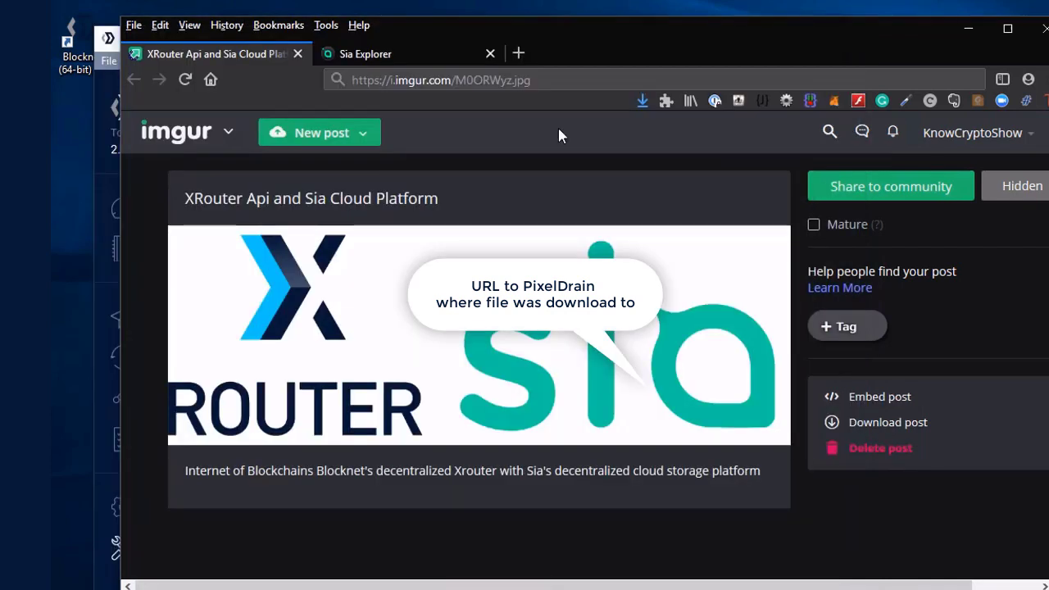
pyautogui.click(518, 53)
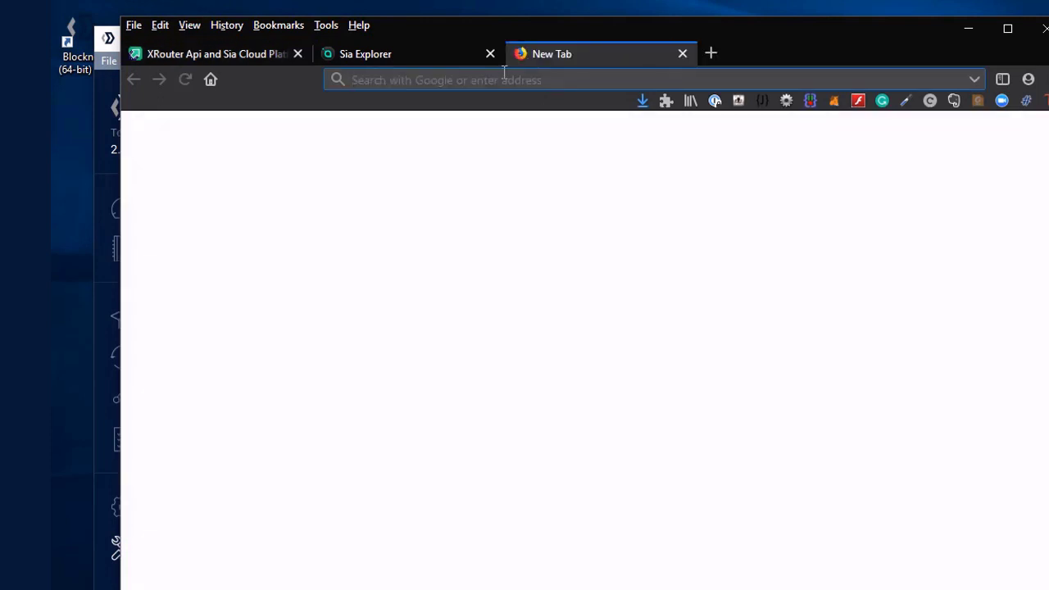
pyautogui.rightClick(436, 82)
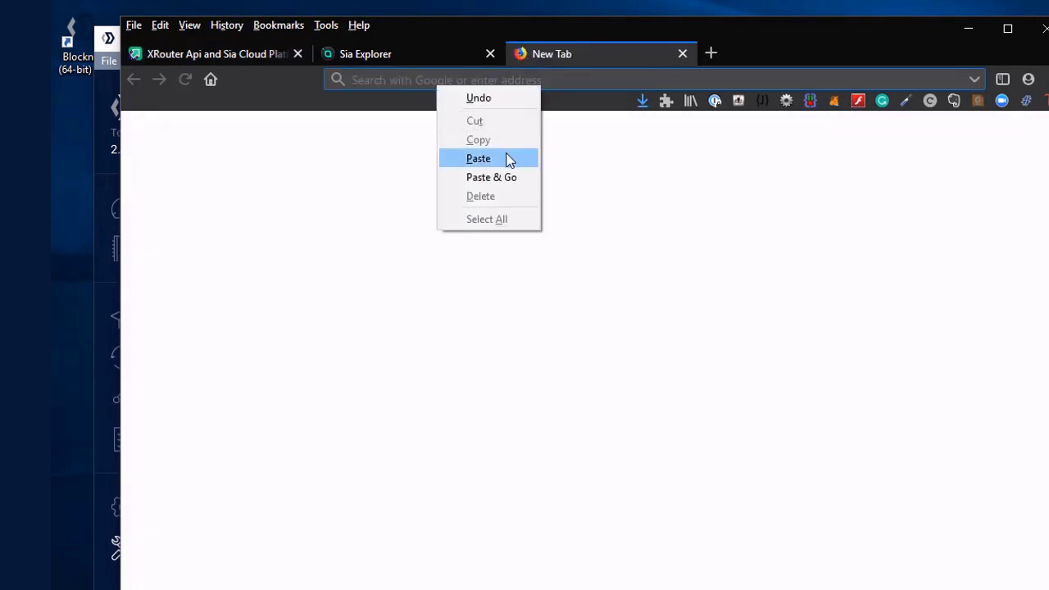
pyautogui.click(509, 160)
pyautogui.press('Return')
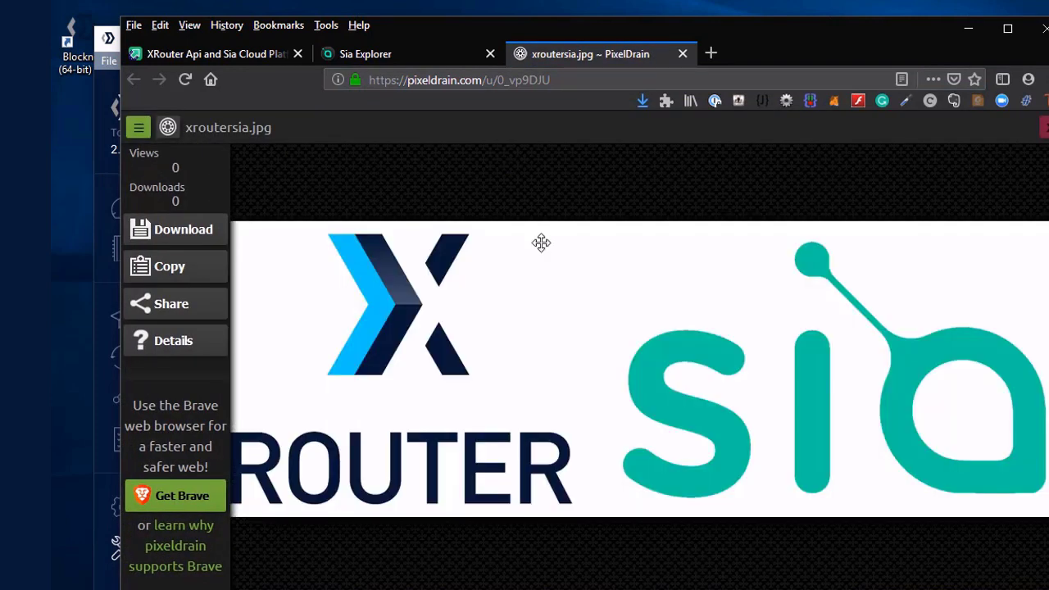
pyautogui.moveTo(595, 353); pyautogui.dragTo(604, 346)
# - Return to the Blocknet wallet, recall the SCrenterdownload command, change its location to s3 and run it
pyautogui.click(496, 581)
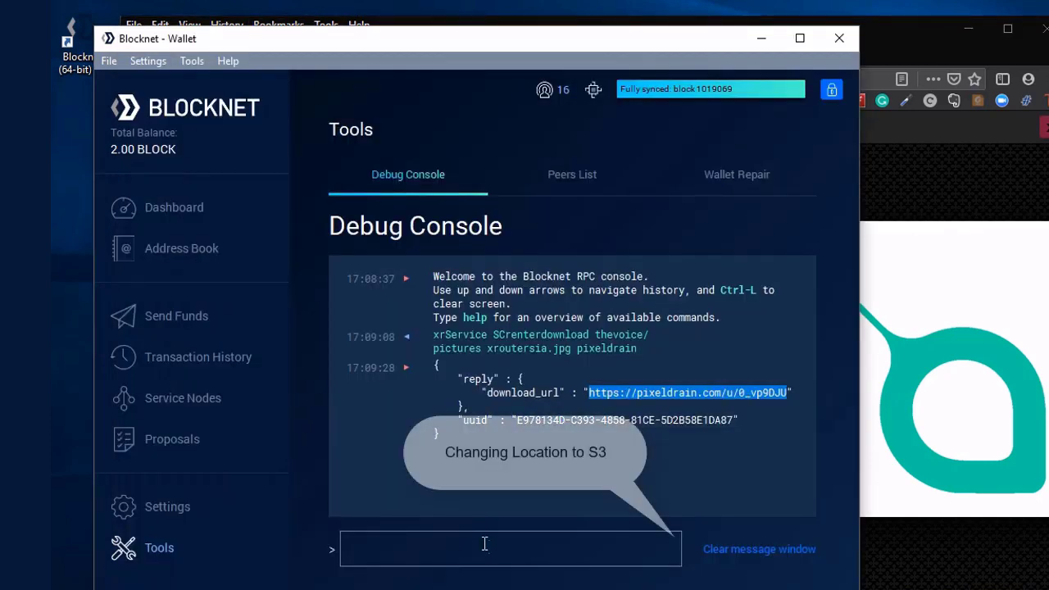
pyautogui.press('Up')
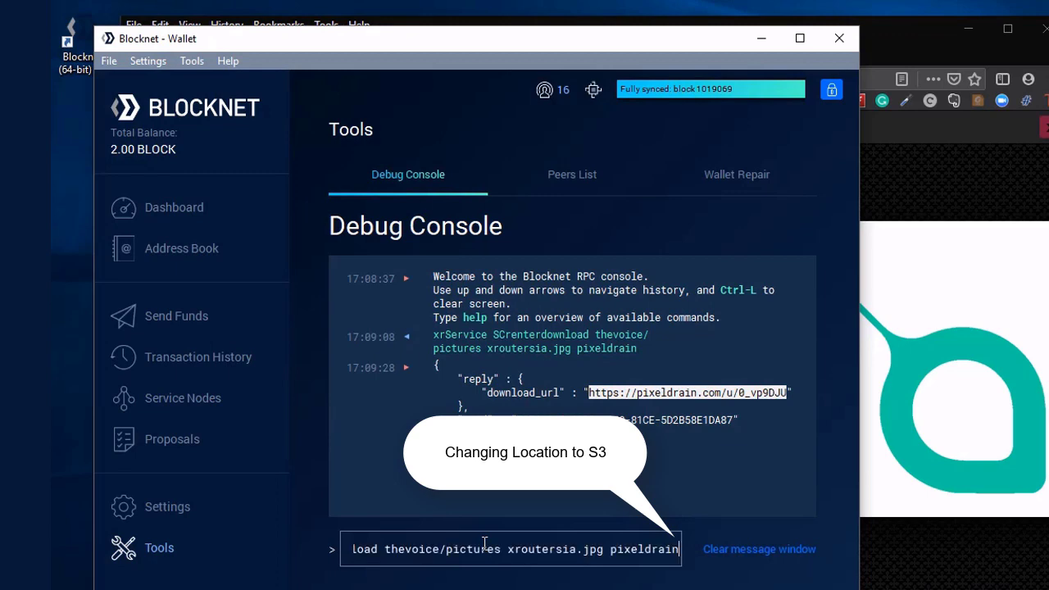
pyautogui.press('Left')
pyautogui.press('Left')
pyautogui.press('Left')
pyautogui.press('Left')
pyautogui.press('Left')
pyautogui.press('Left')
pyautogui.press('Left')
pyautogui.press('Left')
pyautogui.press('Left')
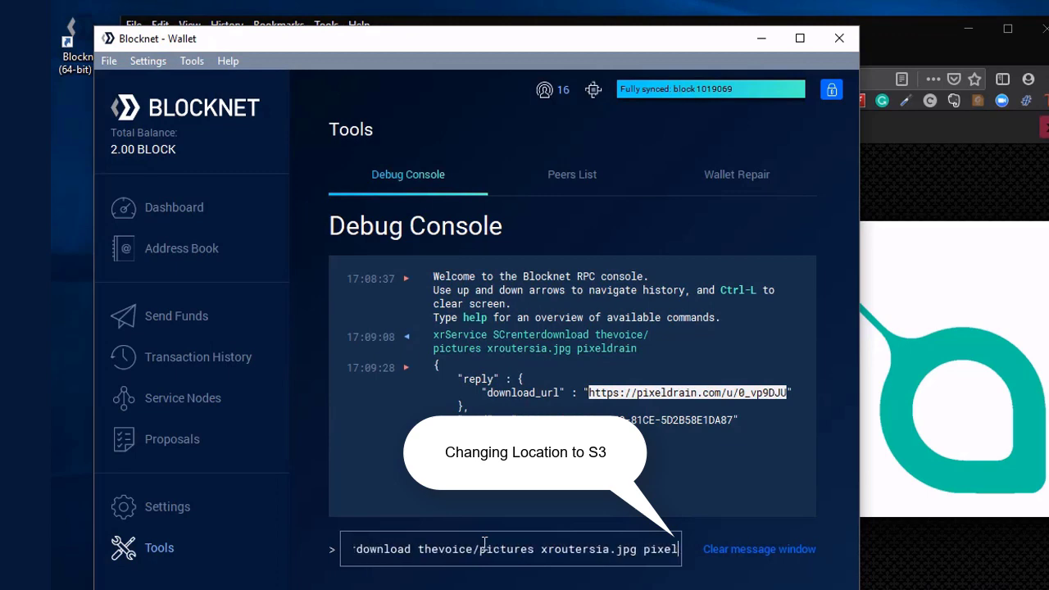
pyautogui.press('BackSpace')
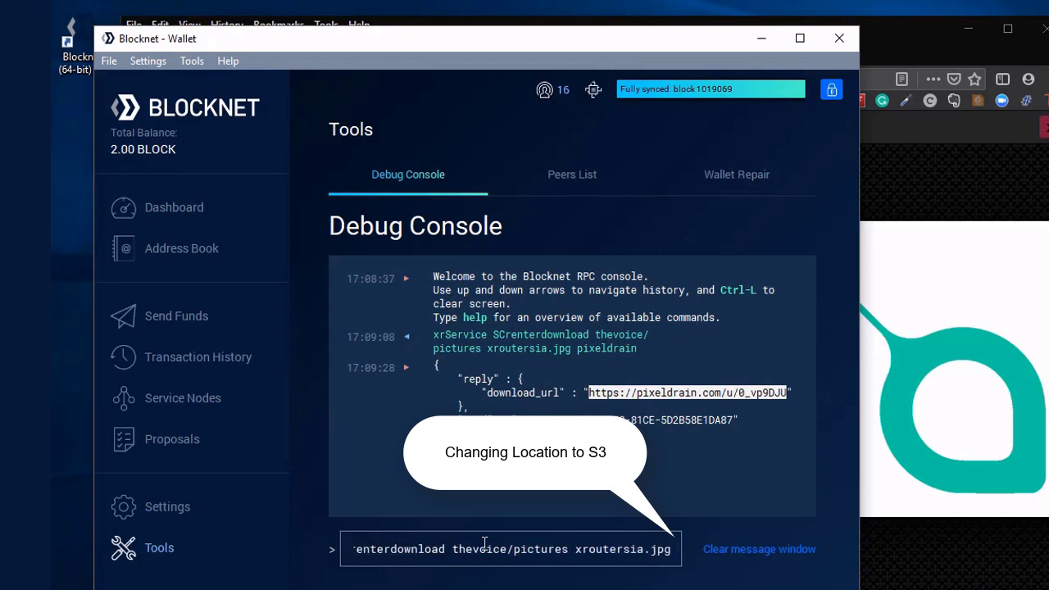
pyautogui.write('s3')
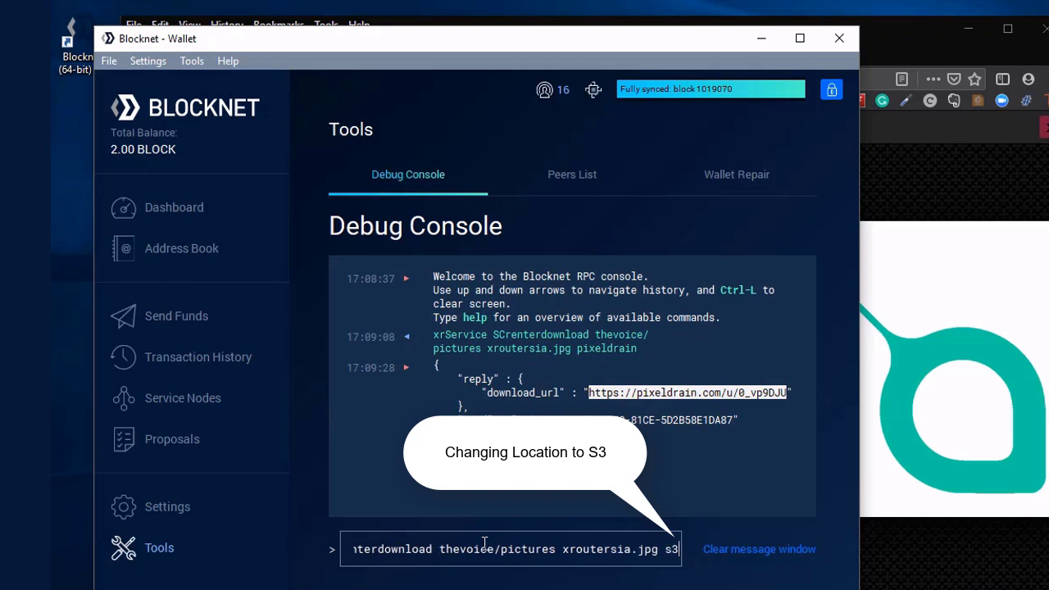
pyautogui.press('Return')
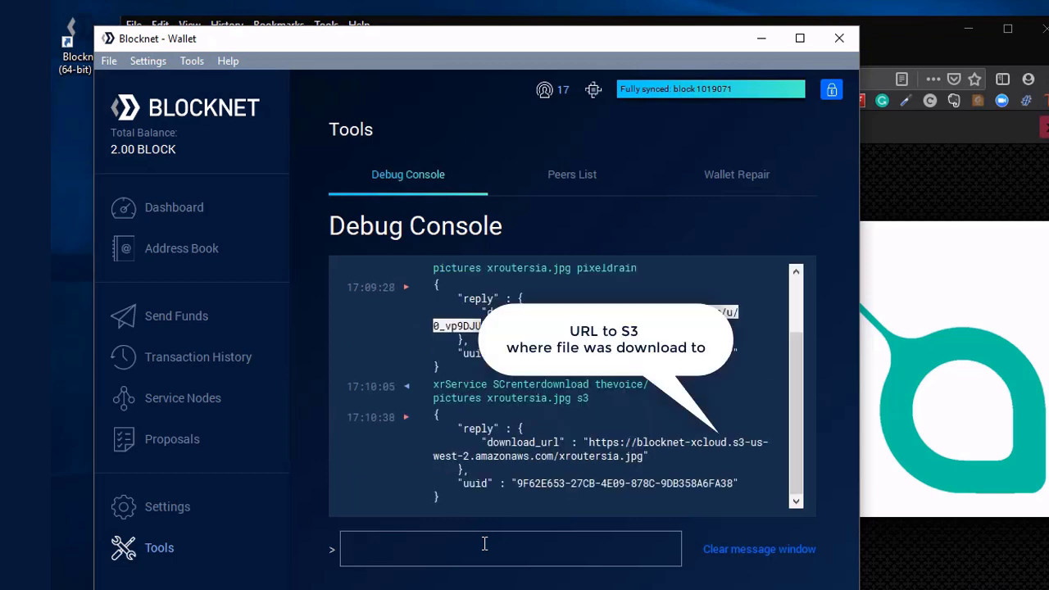
# - Copy the S3 download_url for xroutersia.jpg from the latest reply
pyautogui.moveTo(587, 443); pyautogui.dragTo(642, 463)
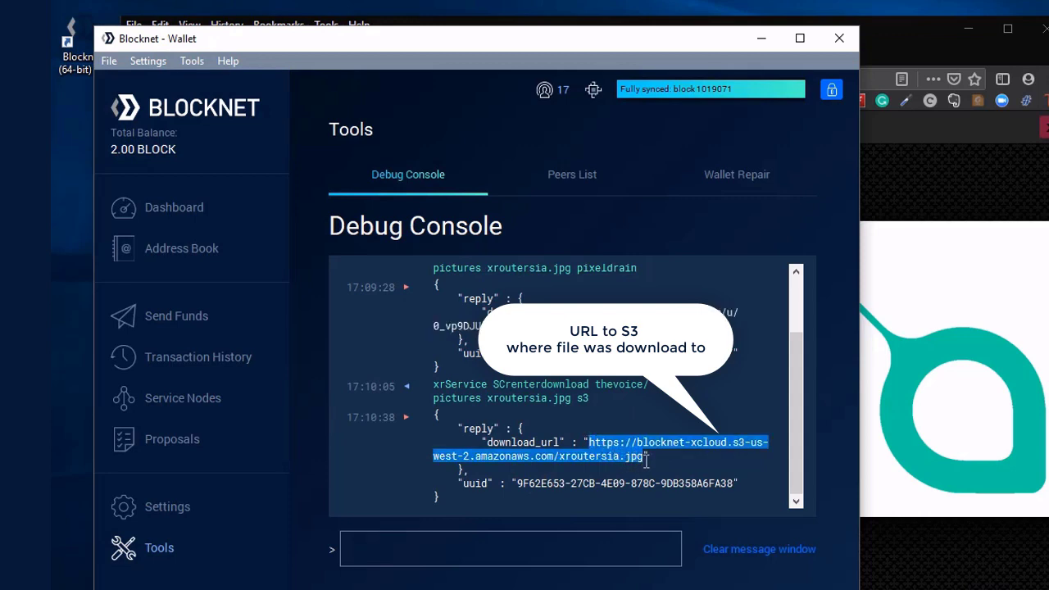
pyautogui.rightClick(627, 452)
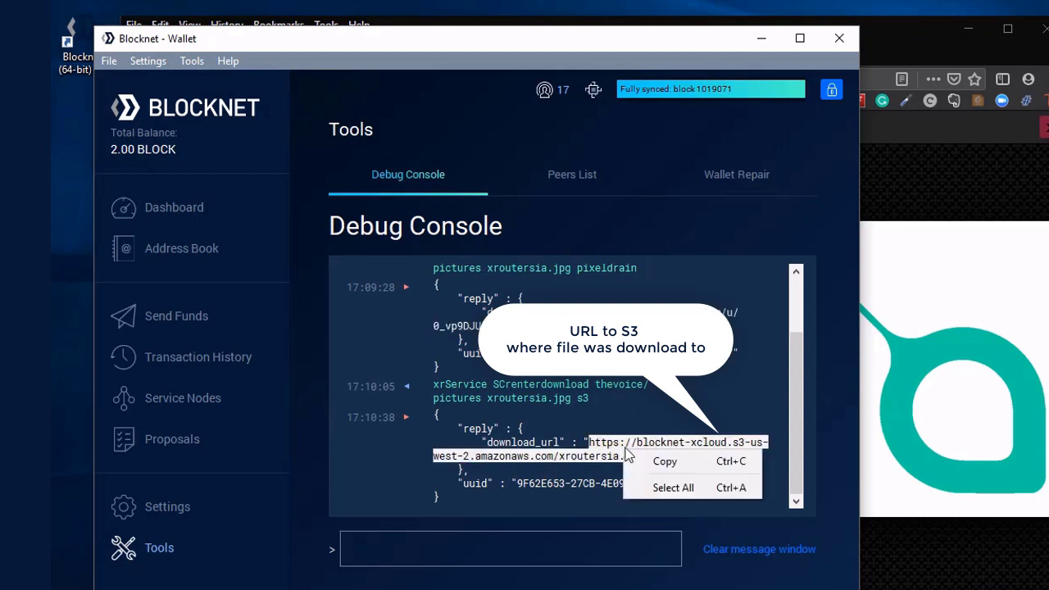
pyautogui.click(668, 461)
# - Switch to Firefox and load the copied S3 URL of xroutersia.jpg in a new tab
pyautogui.click(913, 35)
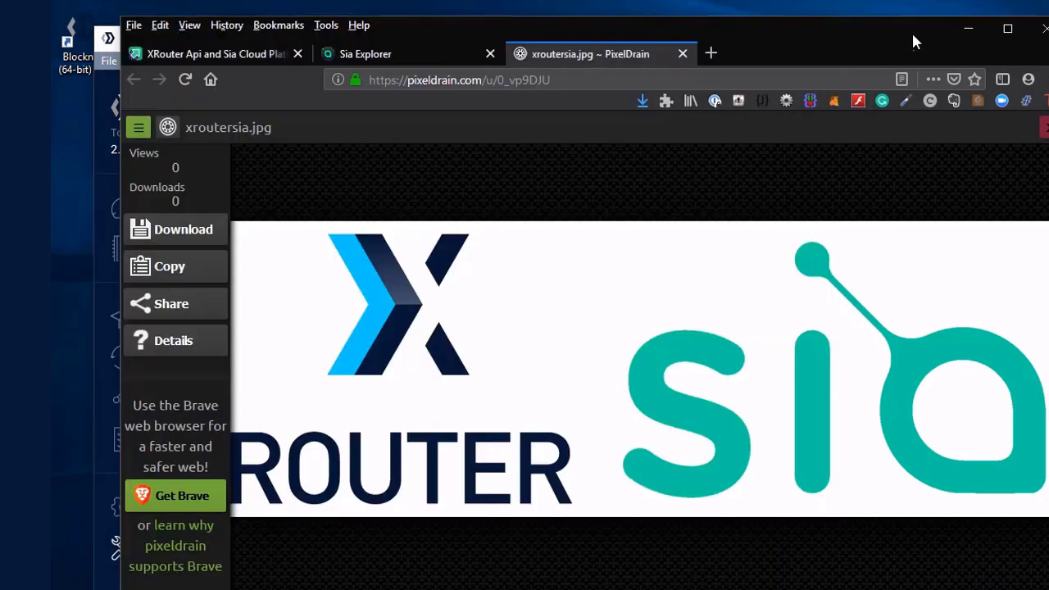
pyautogui.click(710, 54)
pyautogui.rightClick(447, 82)
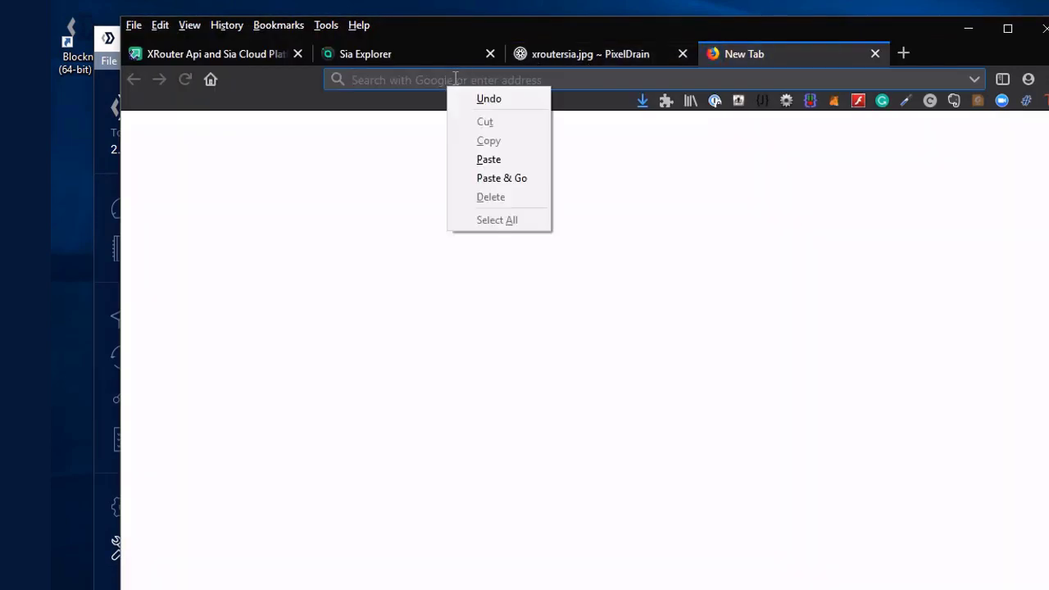
pyautogui.click(531, 161)
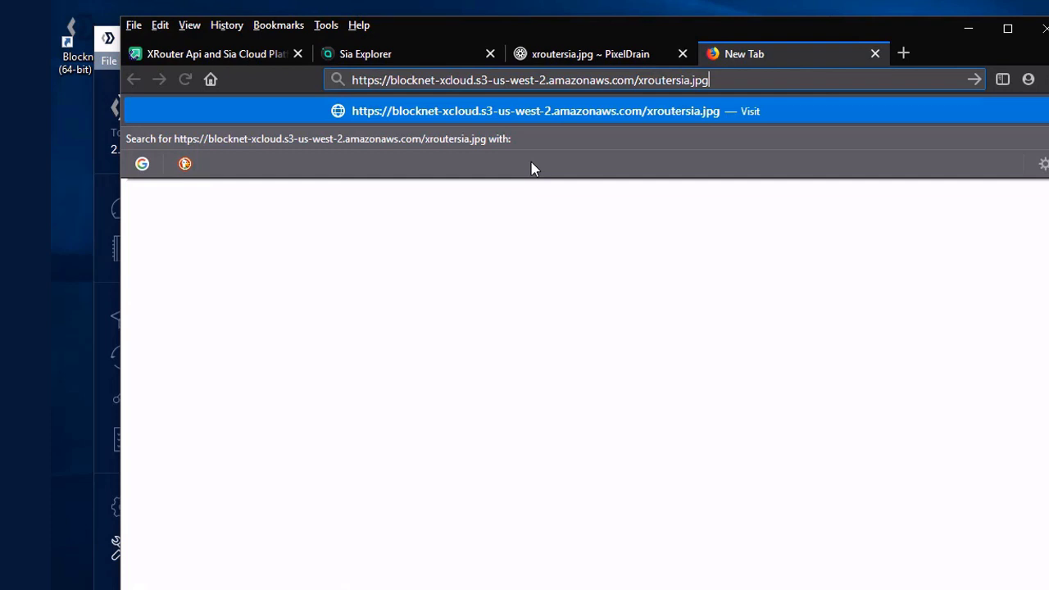
pyautogui.press('Return')
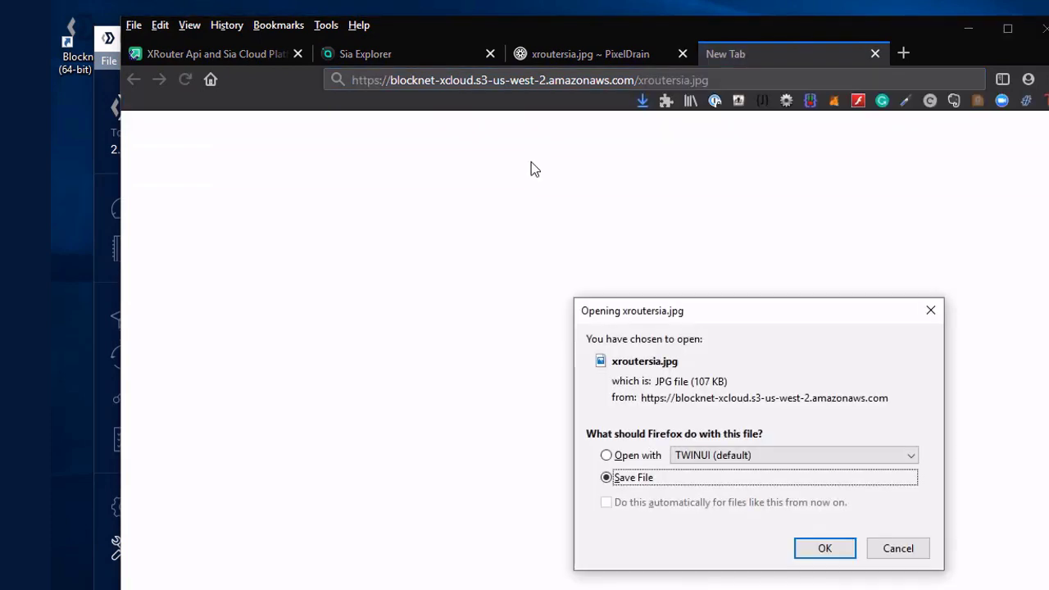
# - Open the downloaded xroutersia.jpg with the default TWINUI handler in Photos and maximize the Photos window
pyautogui.click(633, 457)
pyautogui.click(824, 547)
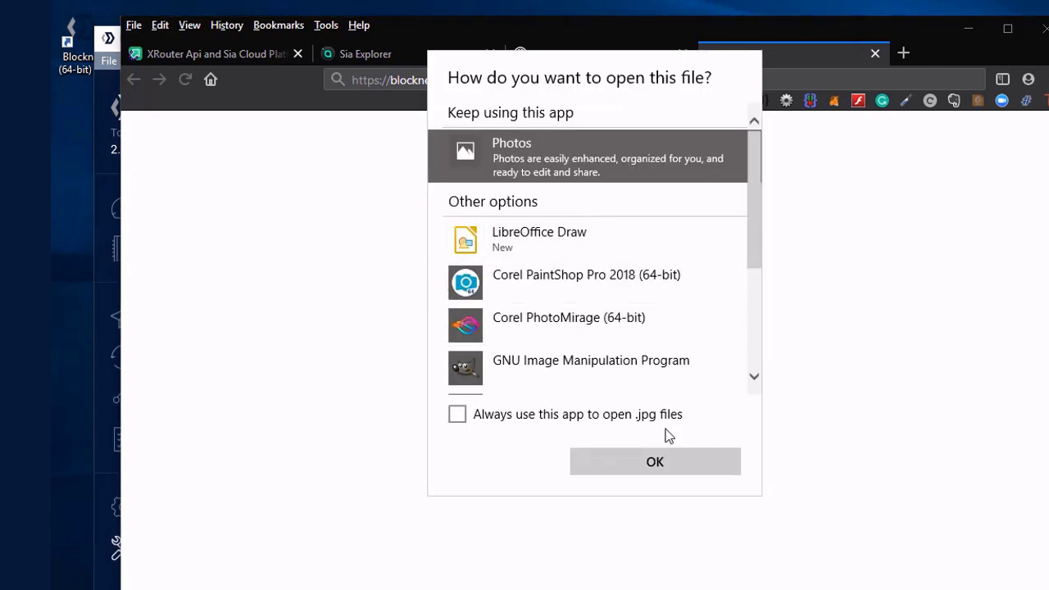
pyautogui.click(663, 461)
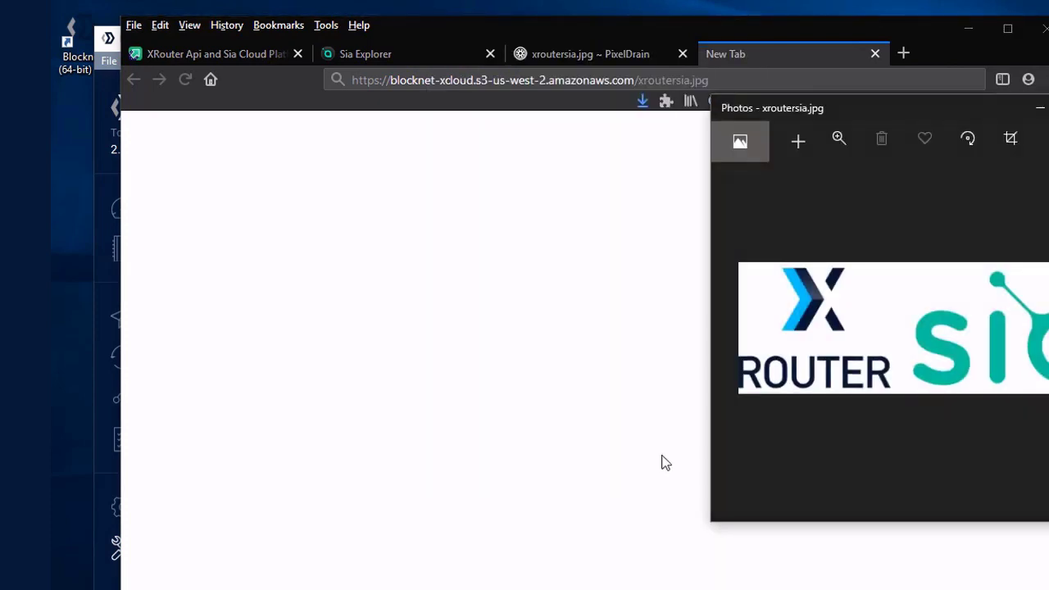
pyautogui.doubleClick(934, 110)
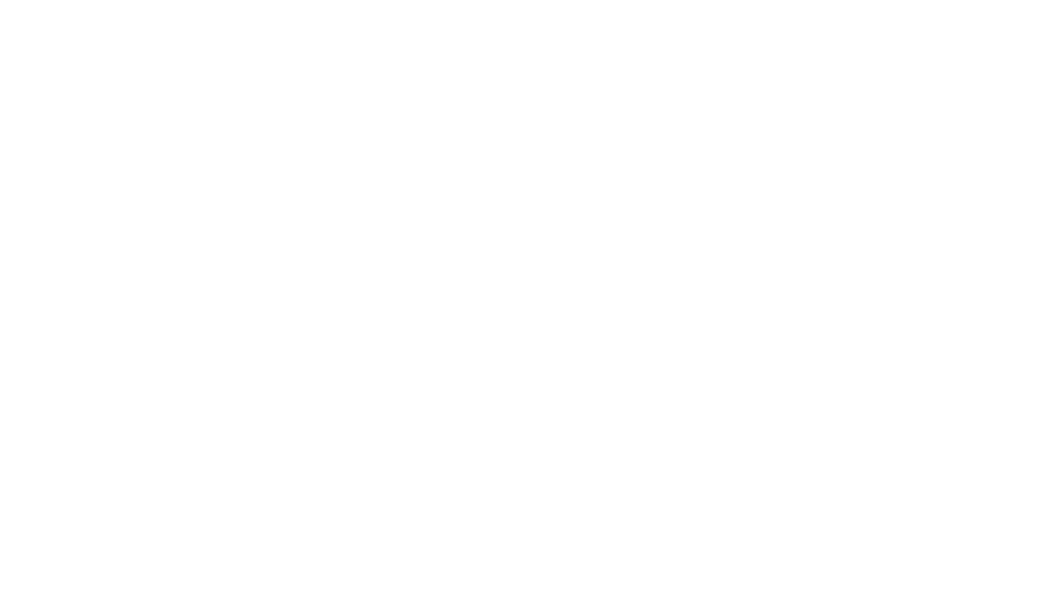